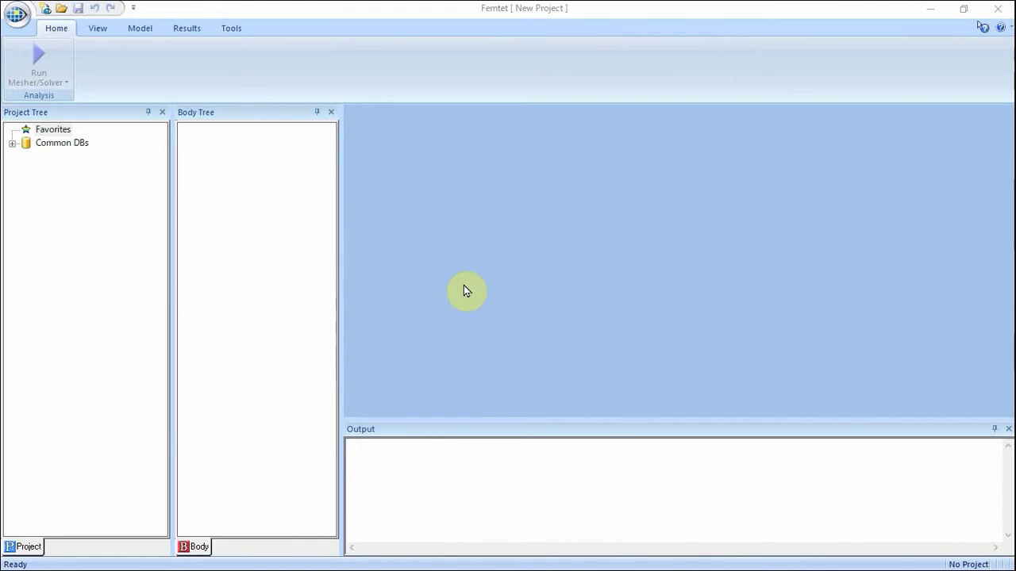
# Step: Create a new project with metres as the model unit and a 3D analysis space
pyautogui.click(19, 16)
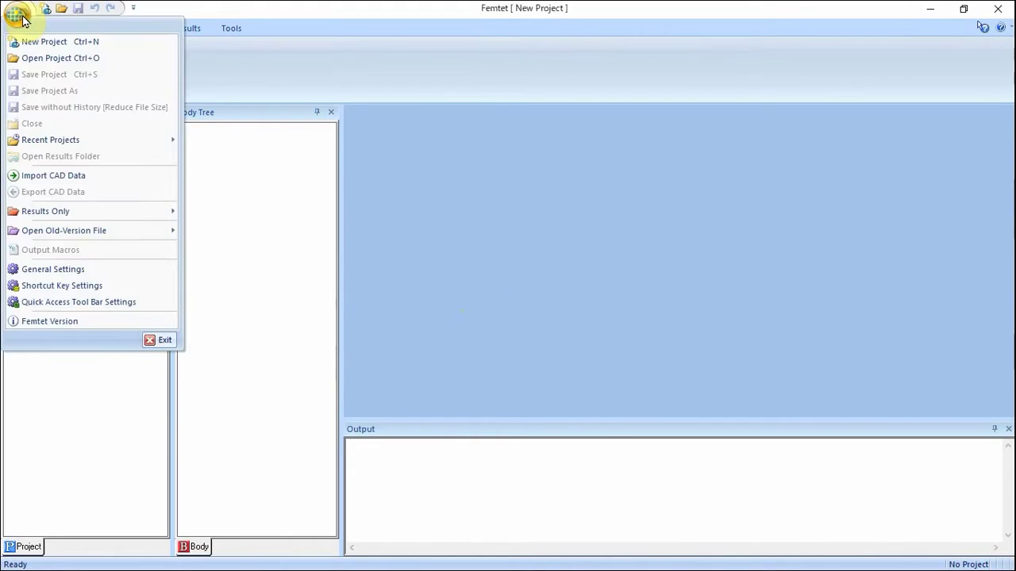
pyautogui.click(44, 41)
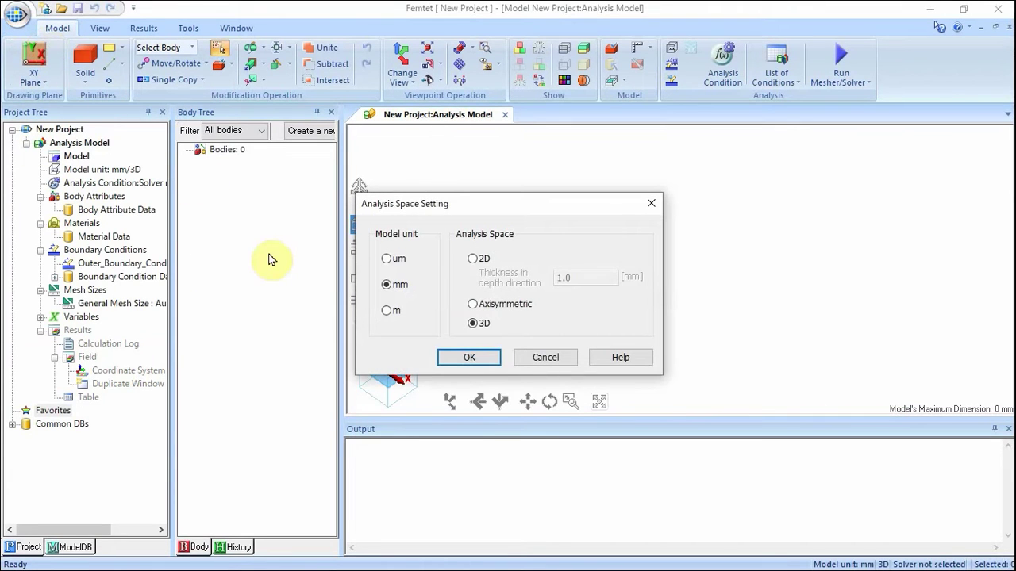
pyautogui.click(387, 312)
pyautogui.click(475, 324)
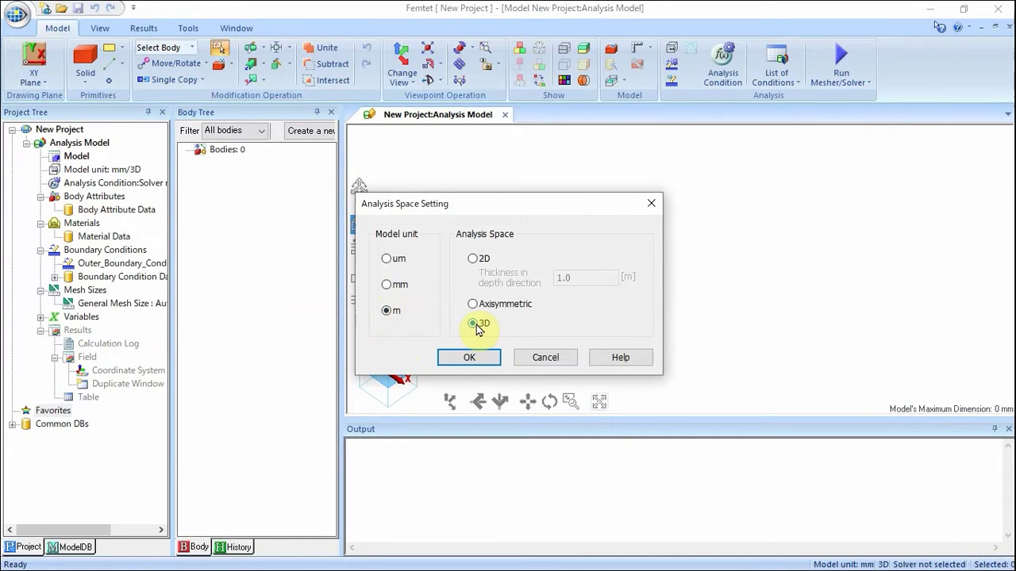
pyautogui.click(474, 359)
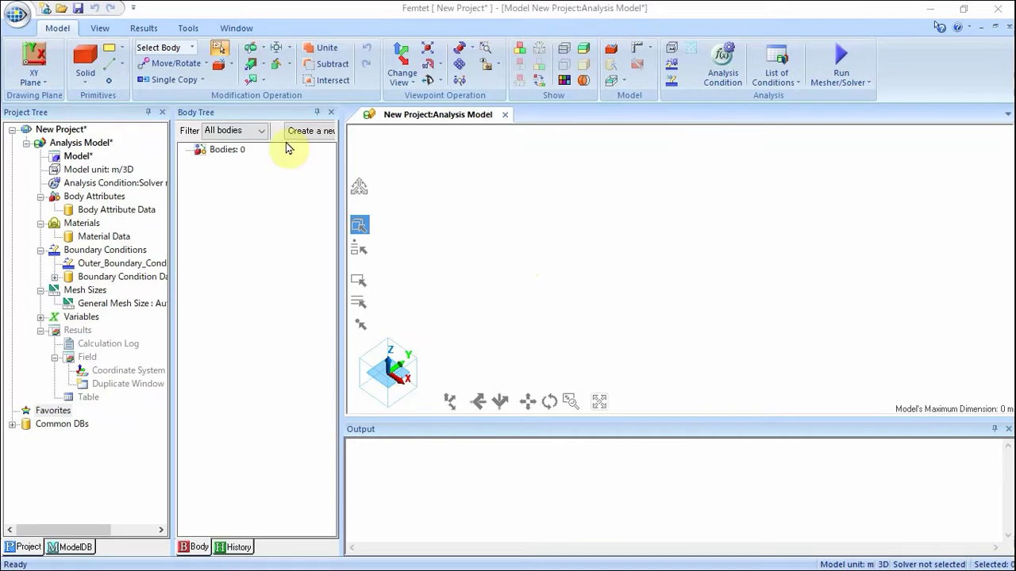
# Step: Create a solid sphere centred at 0, 0, 0 with a radius of 5 m
pyautogui.click(97, 70)
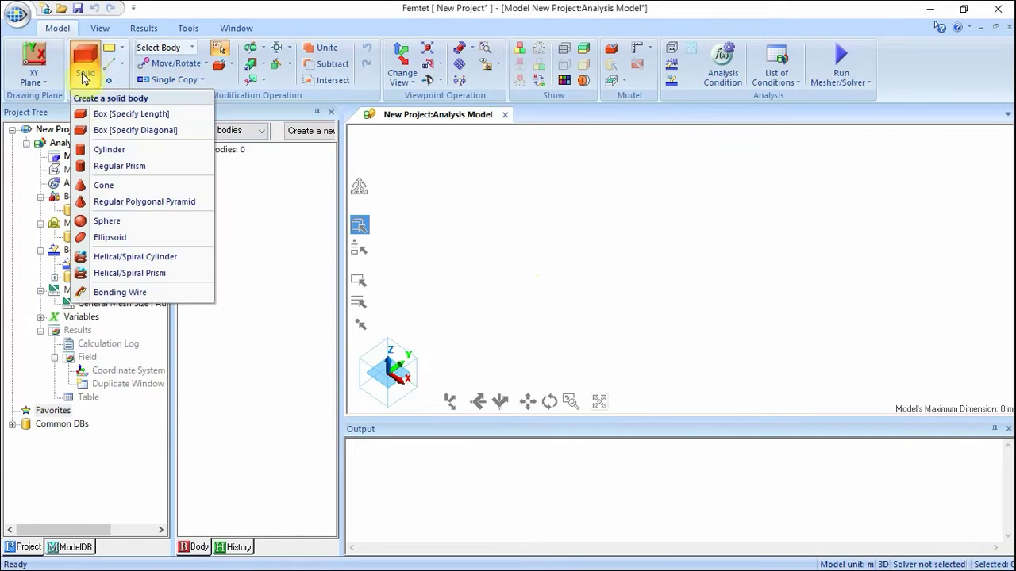
pyautogui.click(123, 221)
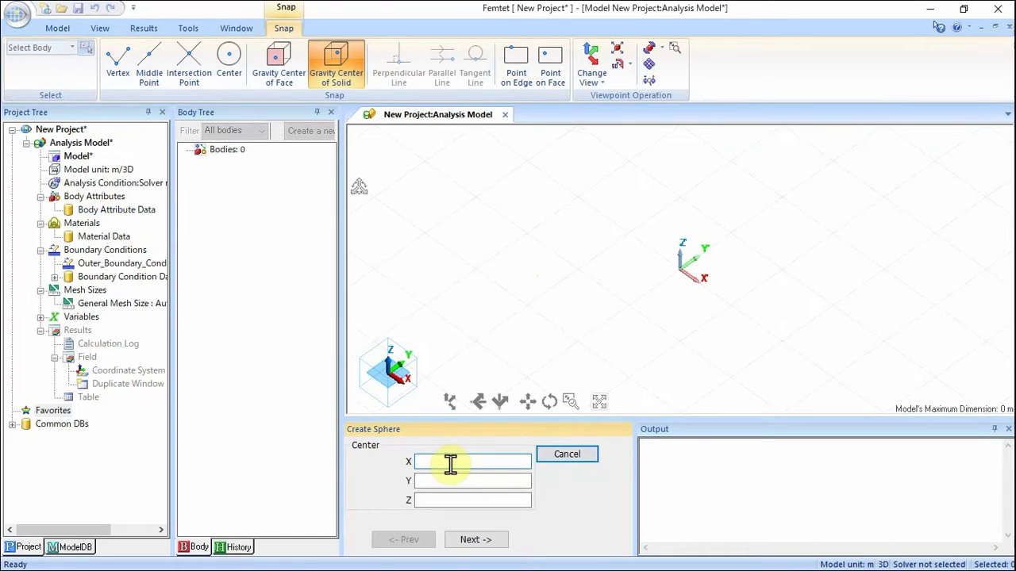
pyautogui.write('0')
pyautogui.press('Tab')
pyautogui.write('0')
pyautogui.press('Tab')
pyautogui.write('0')
pyautogui.click(475, 540)
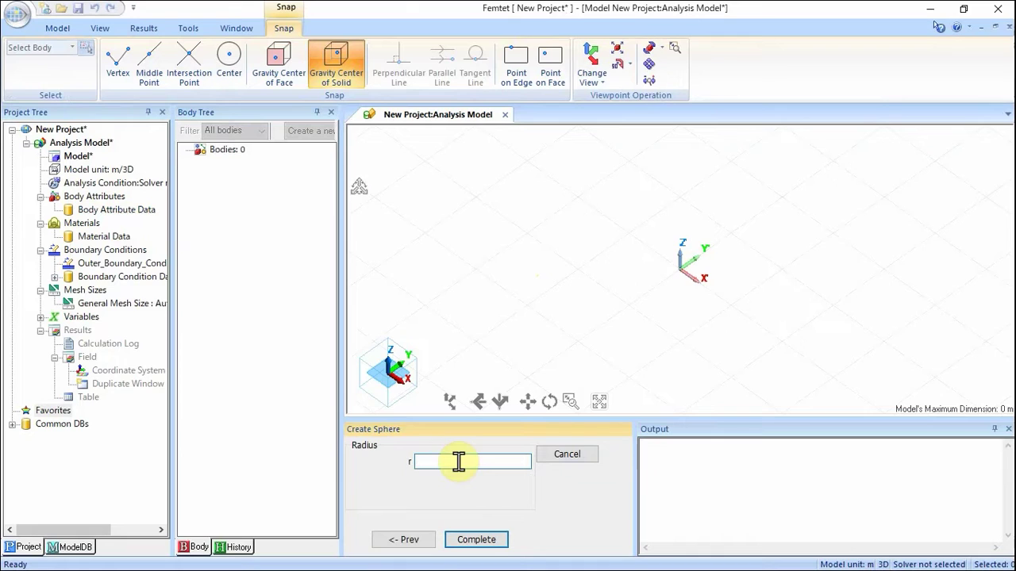
pyautogui.write('5')
pyautogui.click(486, 542)
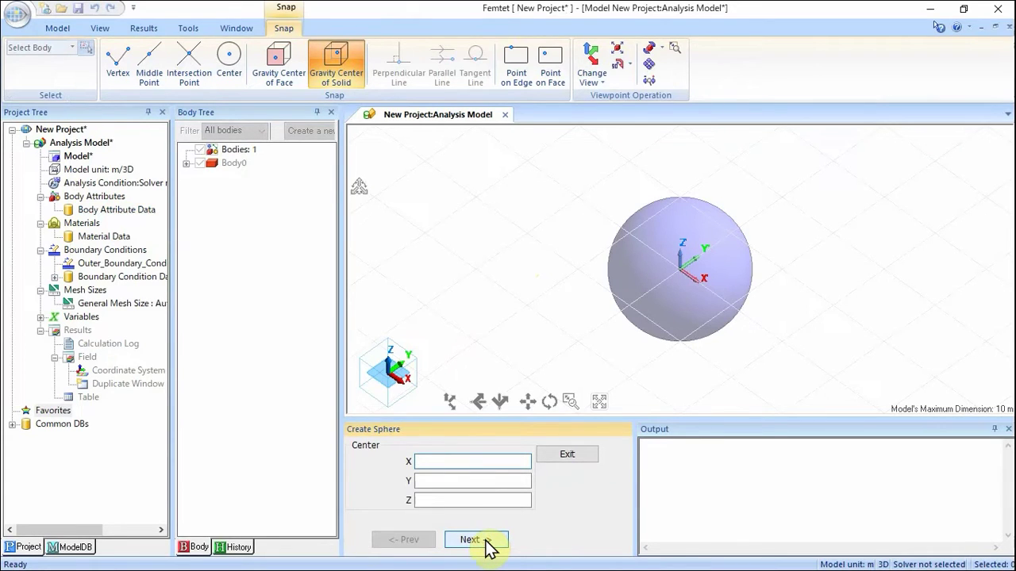
pyautogui.click(579, 458)
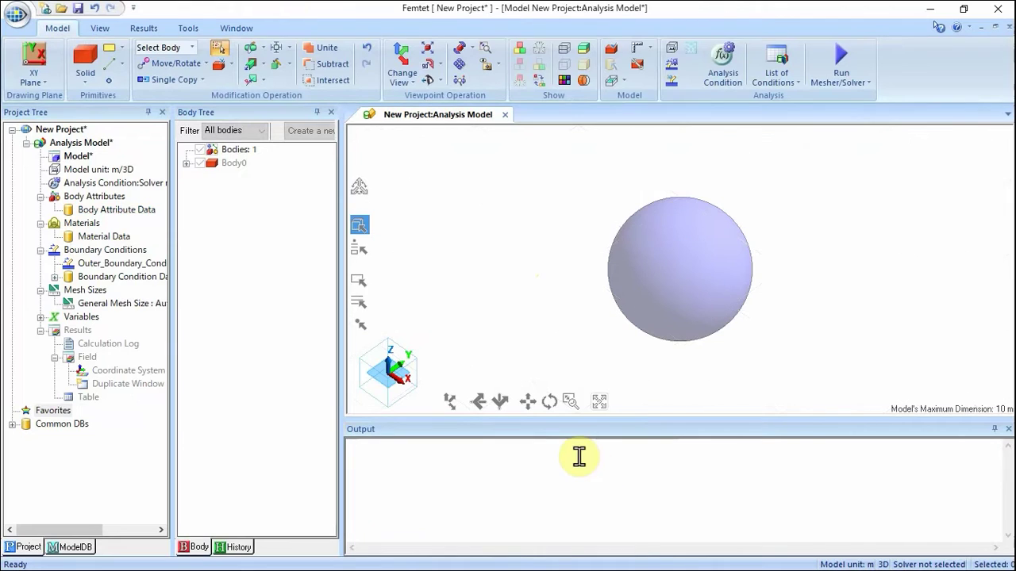
# Step: Begin cutting the sphere body, placing the cutting plane through the point 0, 0, 0
pyautogui.click(599, 403)
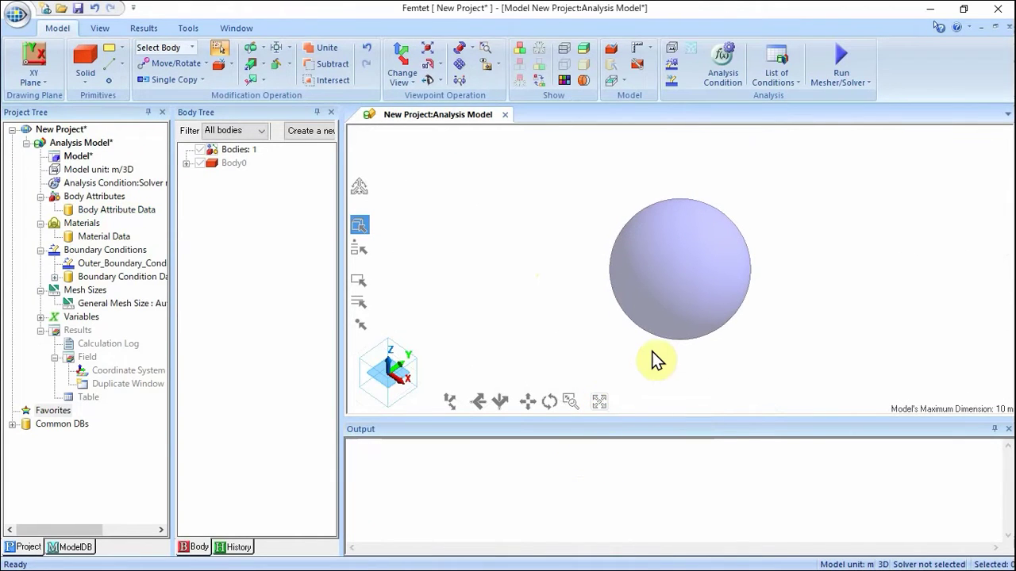
pyautogui.scroll(2, 657, 359)
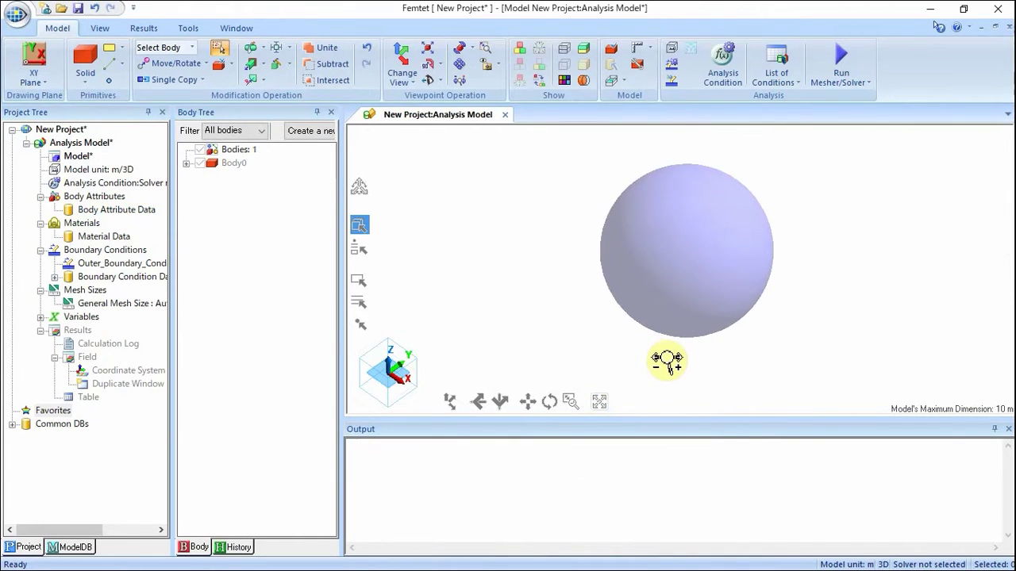
pyautogui.click(254, 53)
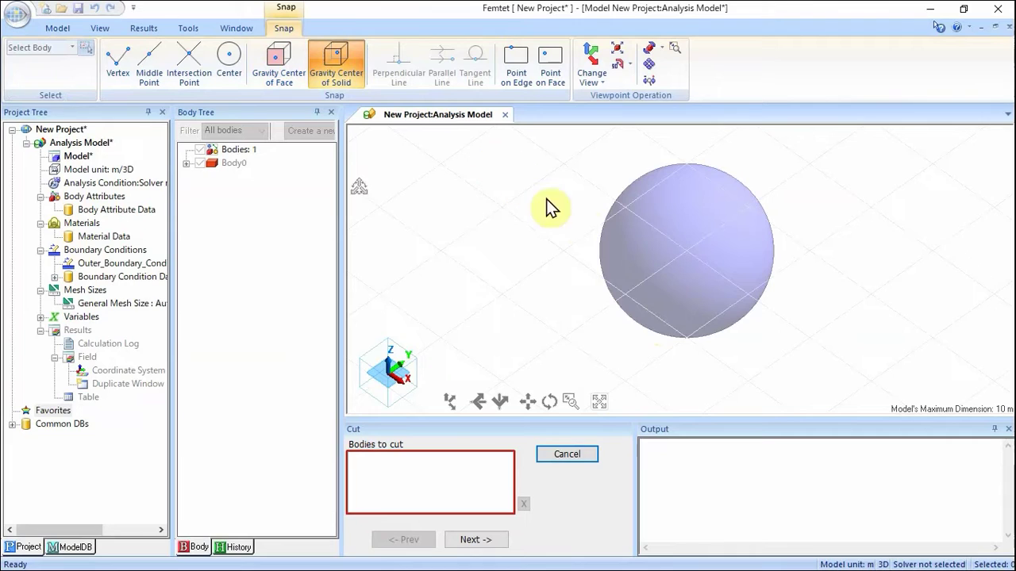
pyautogui.click(645, 252)
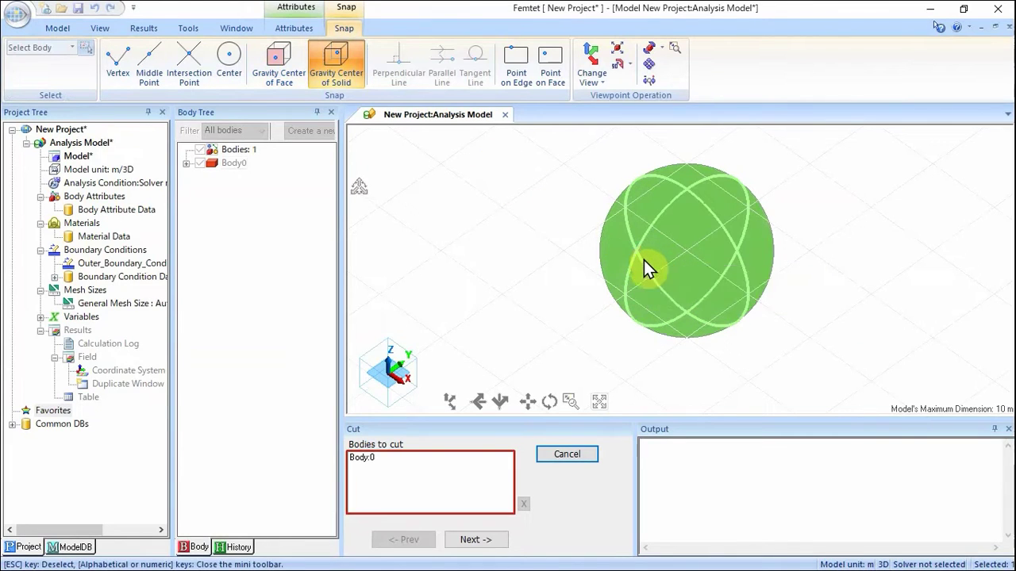
pyautogui.click(496, 546)
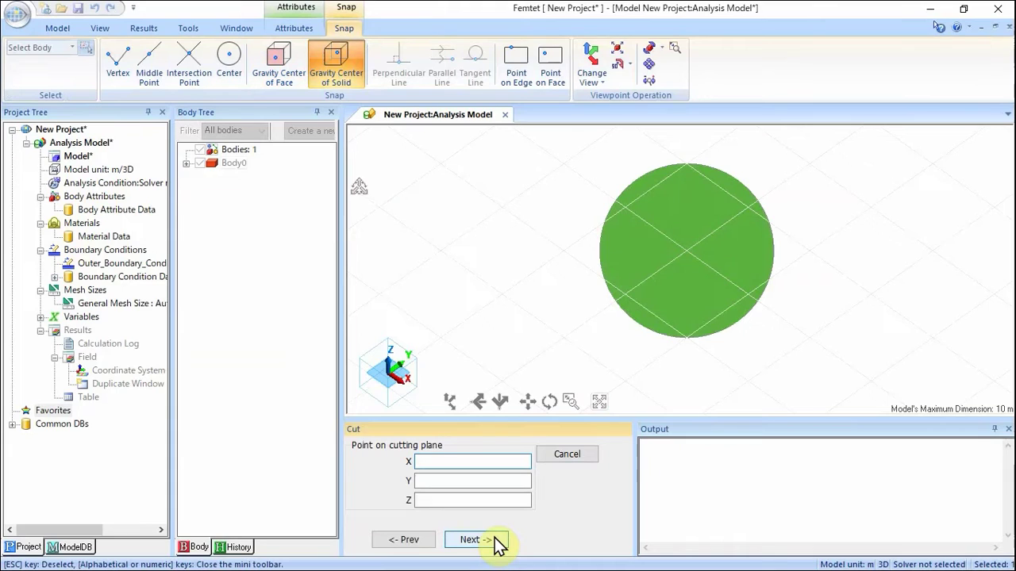
pyautogui.write('0')
pyautogui.click(465, 480)
pyautogui.write('0')
pyautogui.click(475, 500)
pyautogui.write('0')
pyautogui.click(486, 540)
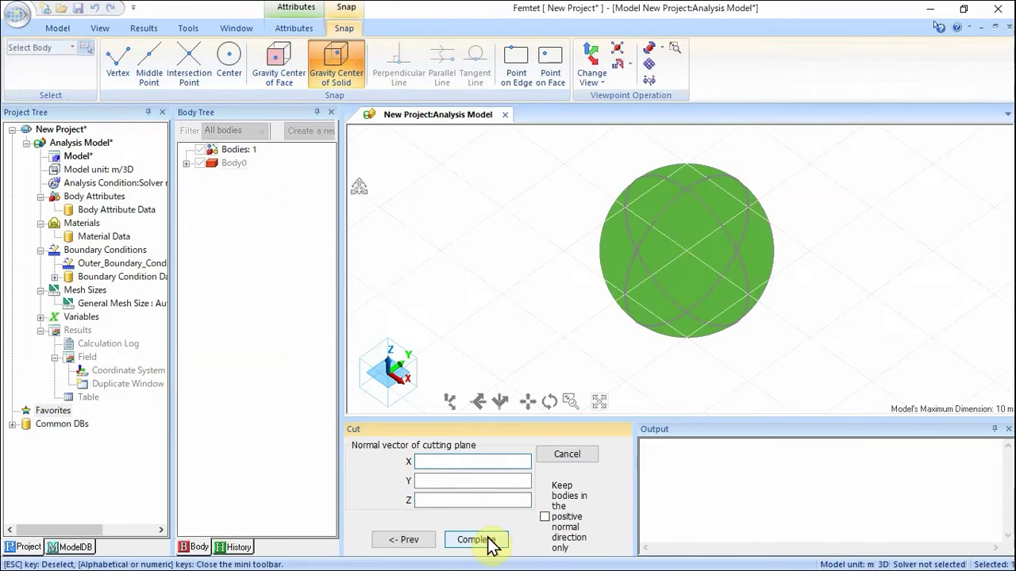
# Step: Complete the cut with plane normal 0, 0, 1, keeping only the body in the positive normal direction
pyautogui.click(468, 462)
pyautogui.write('0')
pyautogui.click(467, 481)
pyautogui.write('0')
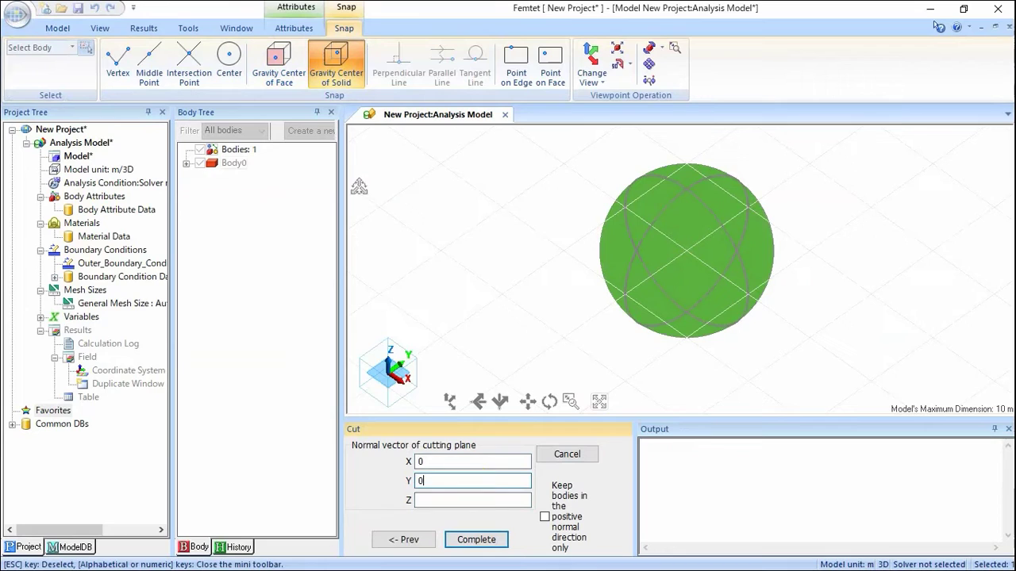
pyautogui.click(472, 499)
pyautogui.write('1')
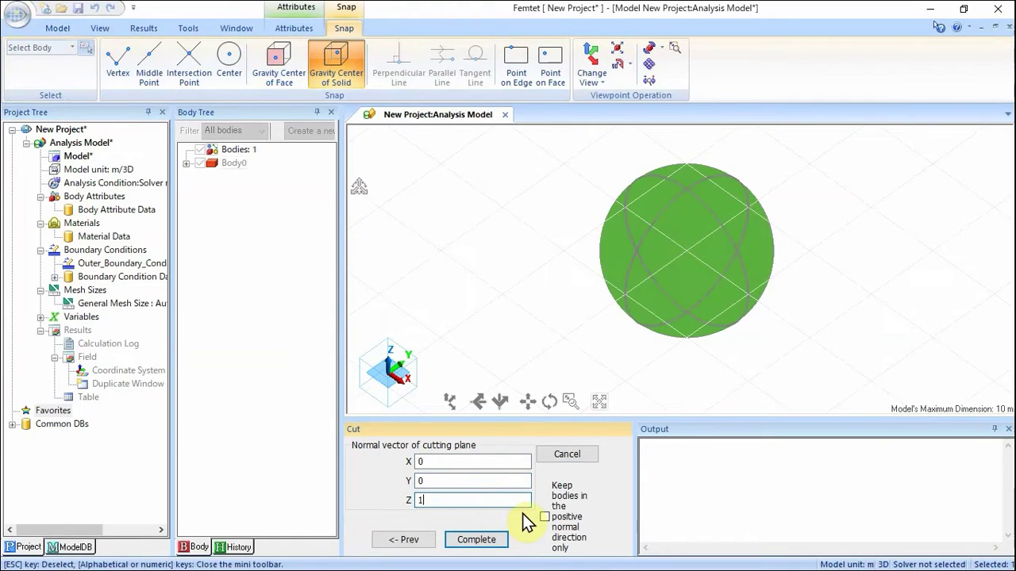
pyautogui.click(546, 517)
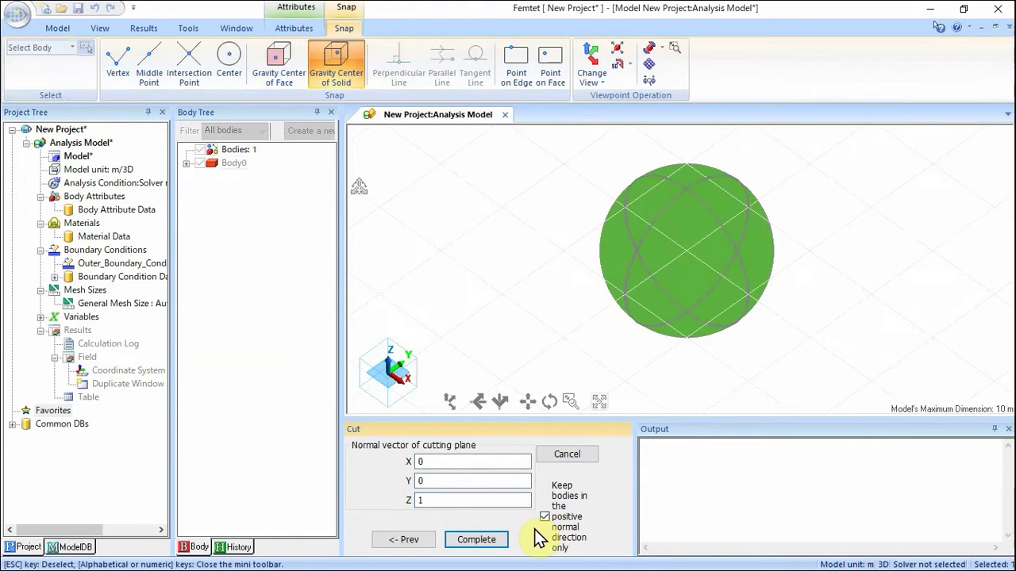
pyautogui.click(480, 539)
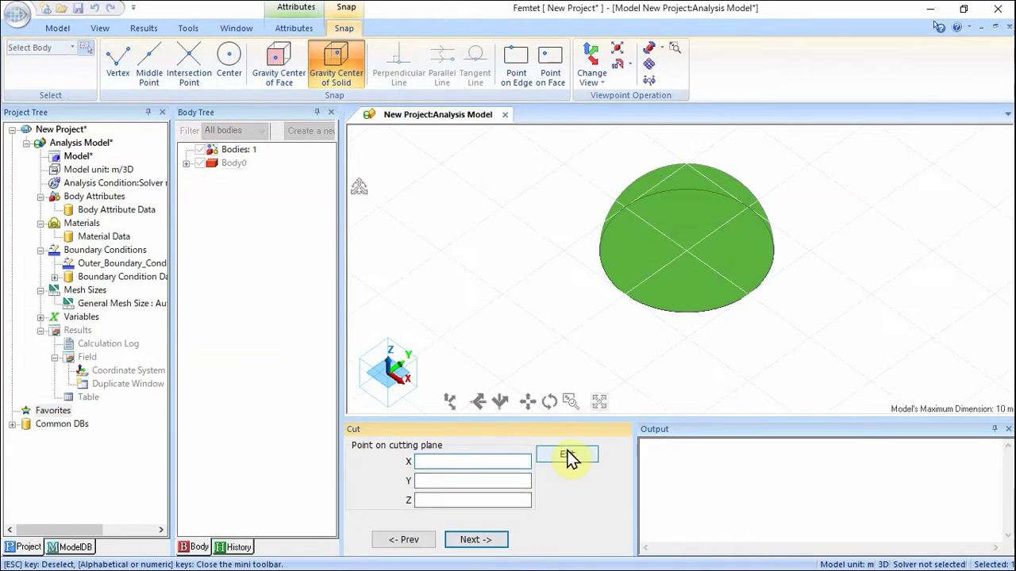
pyautogui.click(569, 455)
pyautogui.click(599, 402)
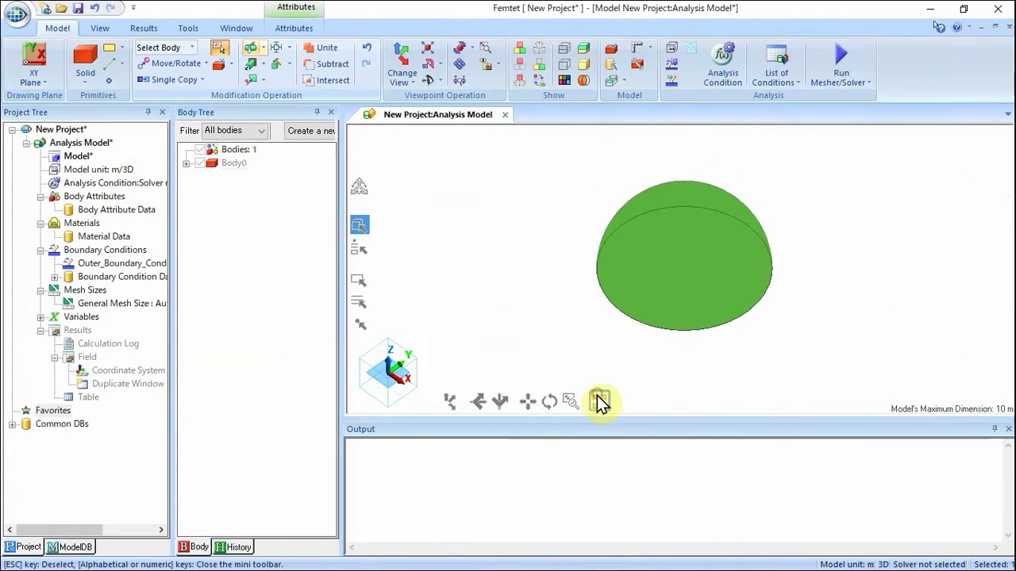
pyautogui.click(581, 358)
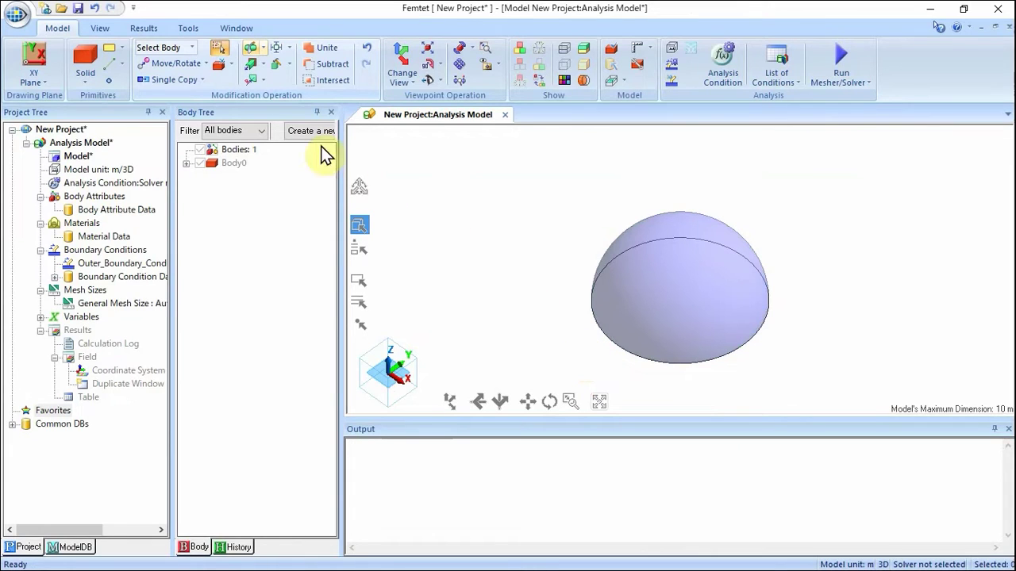
# Step: Create a small circular sheet body centred at 0, 0, 0 on the flat base of the hemisphere
pyautogui.click(111, 51)
pyautogui.click(133, 115)
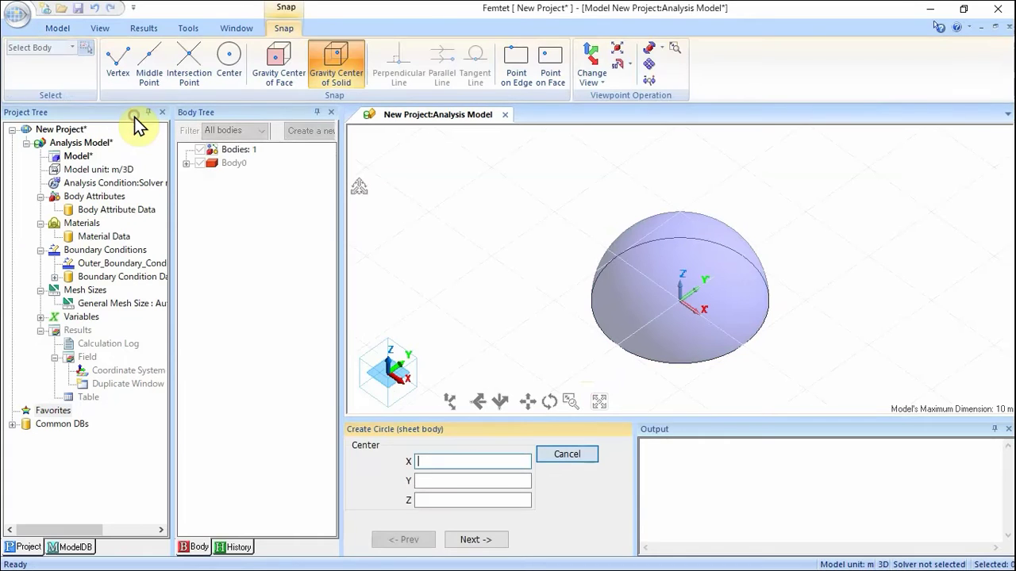
pyautogui.click(442, 461)
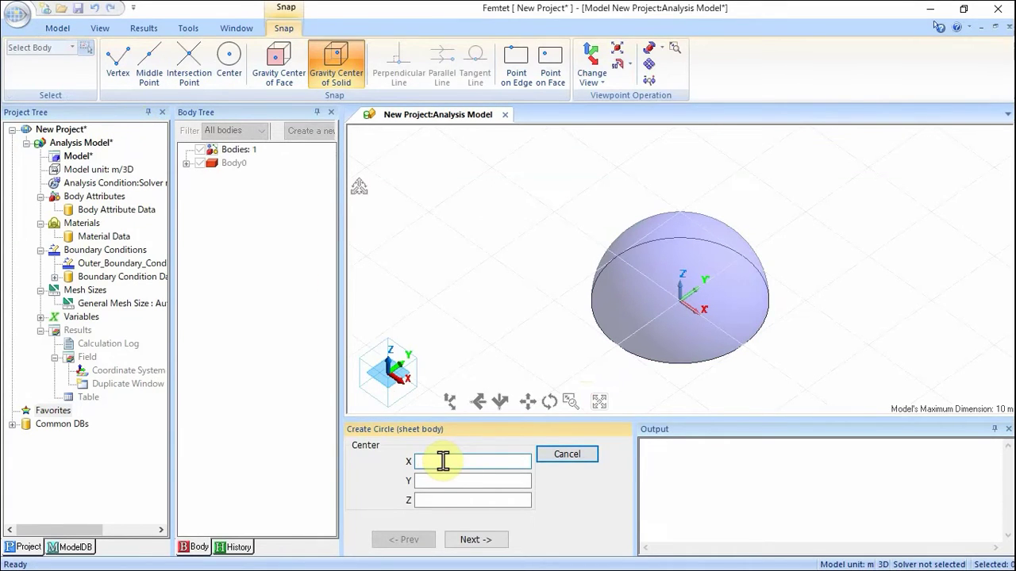
pyautogui.write('0')
pyautogui.click(446, 480)
pyautogui.write('0')
pyautogui.click(461, 502)
pyautogui.write('0')
pyautogui.click(479, 542)
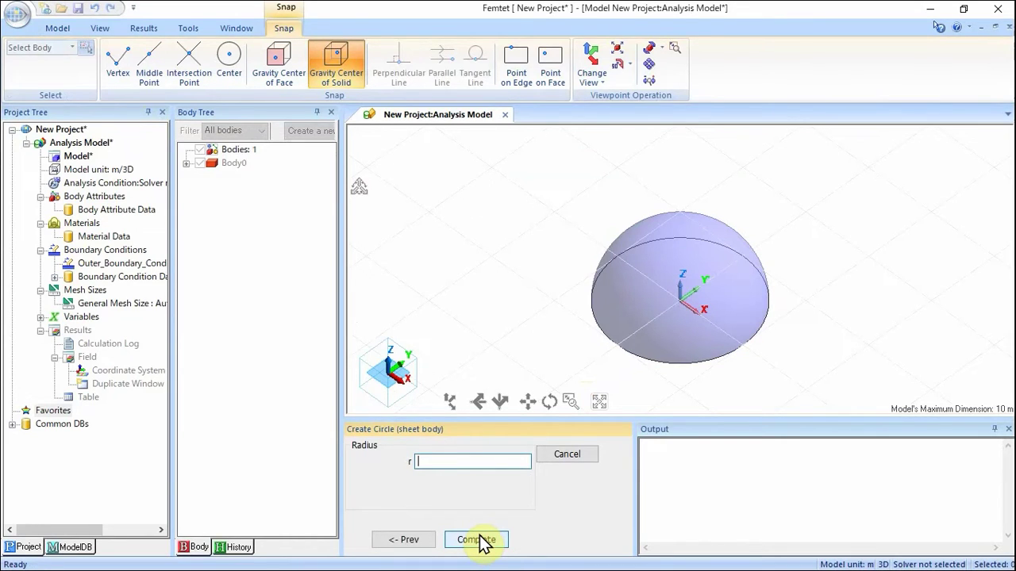
pyautogui.click(478, 541)
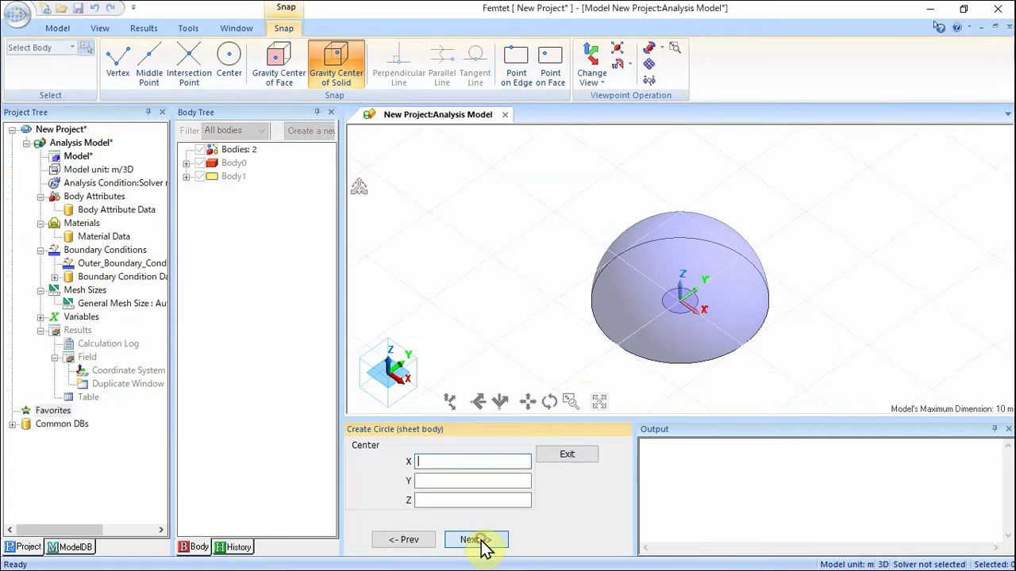
pyautogui.click(578, 456)
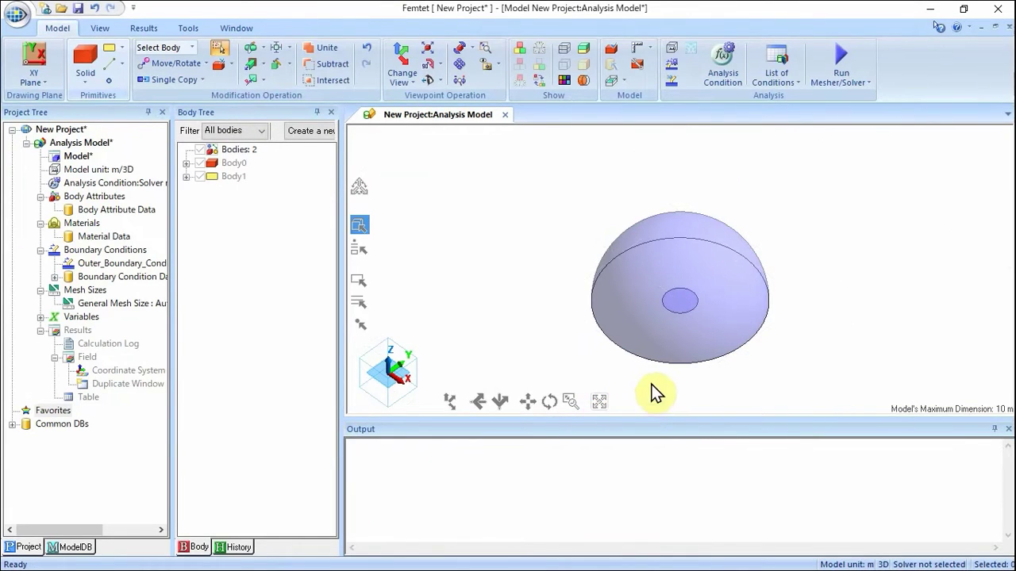
# Step: Enable Acoustic Analysis as the solver in the analysis condition and check that its type is Harmonic Analysis
pyautogui.scroll(1, 652, 392)
pyautogui.scroll(1, 560, 327)
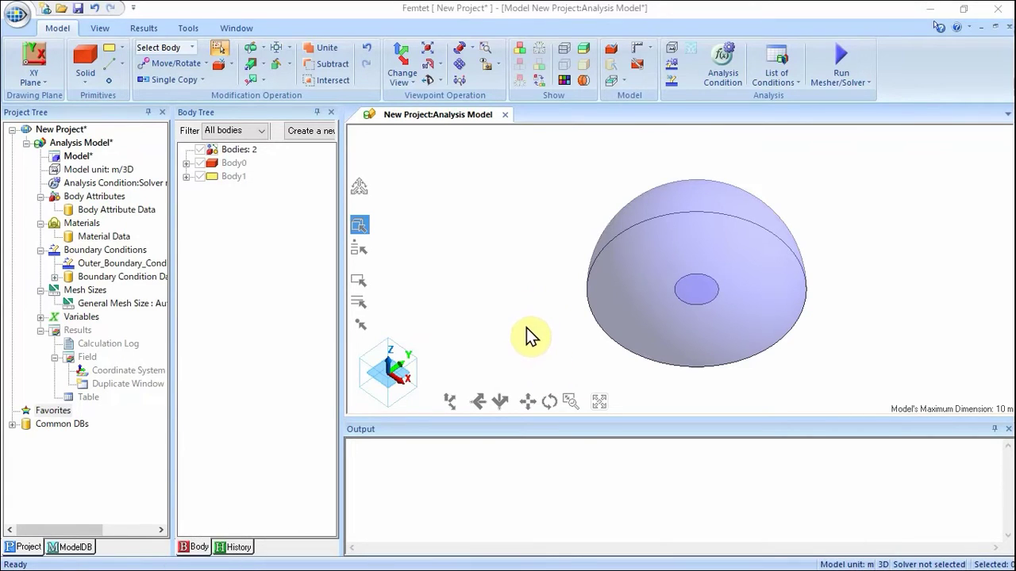
pyautogui.click(712, 65)
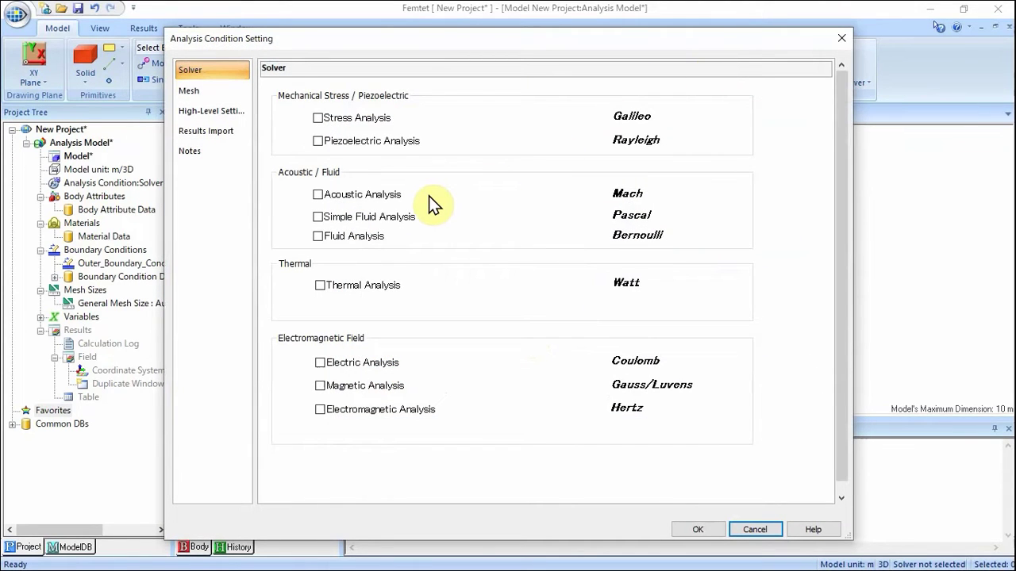
pyautogui.click(317, 195)
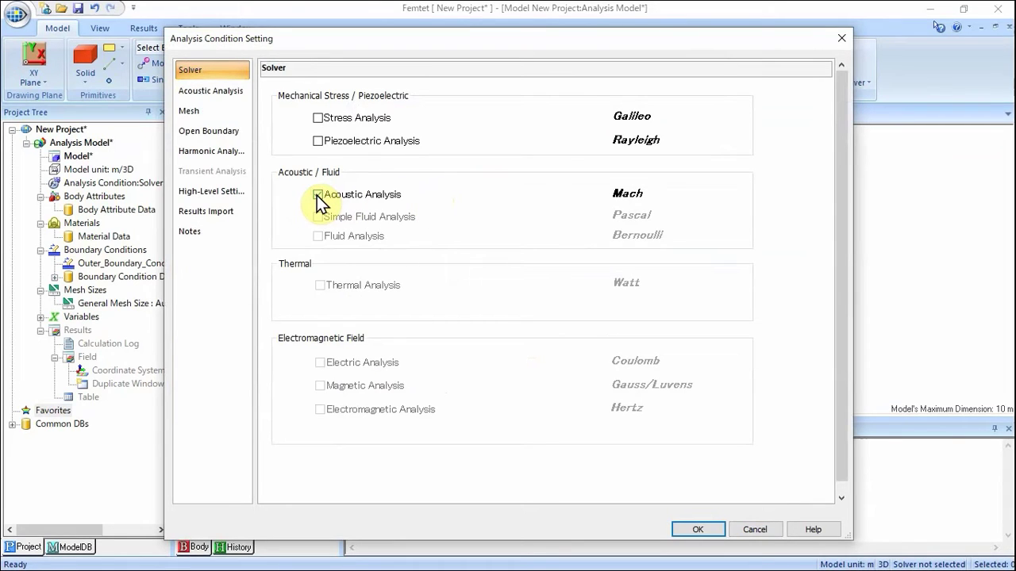
pyautogui.click(230, 86)
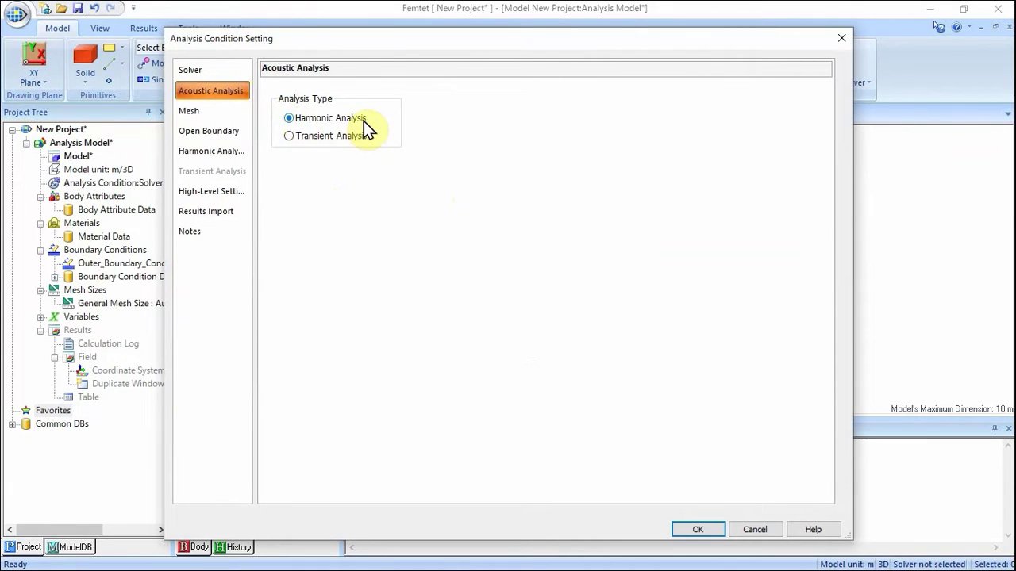
# Step: Set the harmonic sweep to Linear Step by Division Number, 52.7 Hz to 52.7*5 Hz, with 2 divisions and a discrete sweep
pyautogui.click(218, 152)
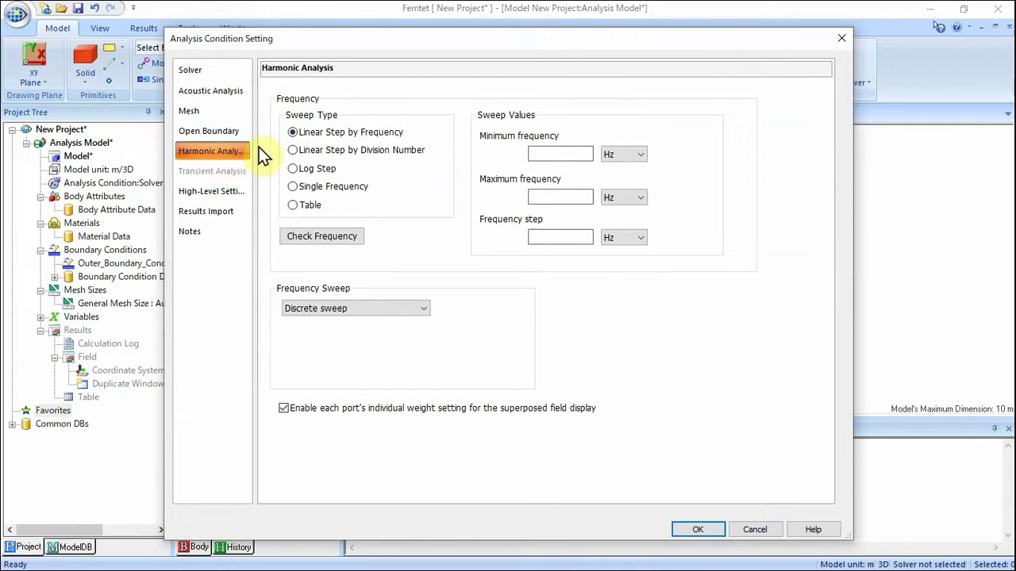
pyautogui.click(294, 151)
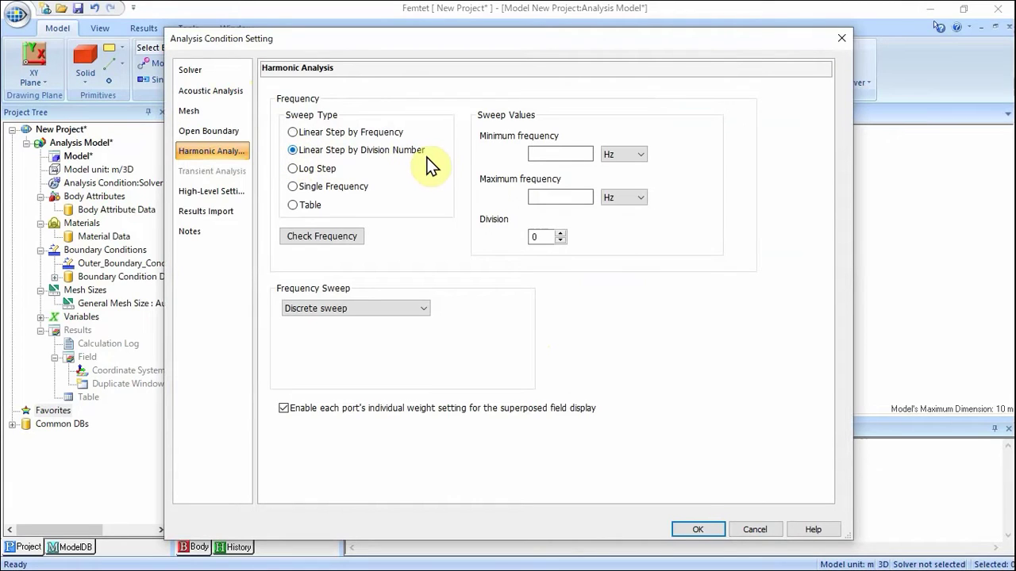
pyautogui.click(552, 155)
pyautogui.write('52')
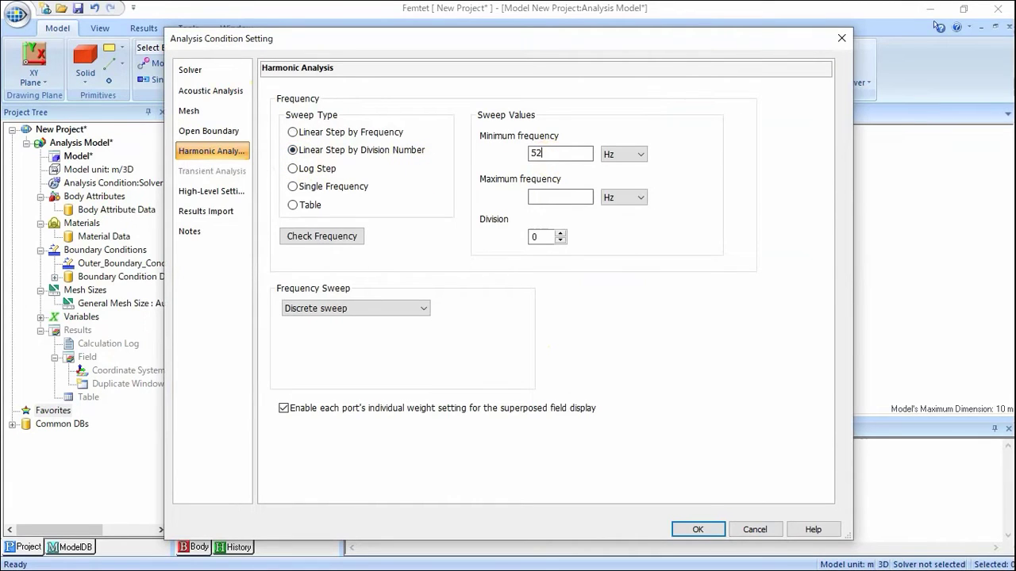
pyautogui.write('.7')
pyautogui.click(553, 194)
pyautogui.write('5')
pyautogui.doubleClick(547, 236)
pyautogui.write('2')
pyautogui.click(424, 308)
pyautogui.click(424, 309)
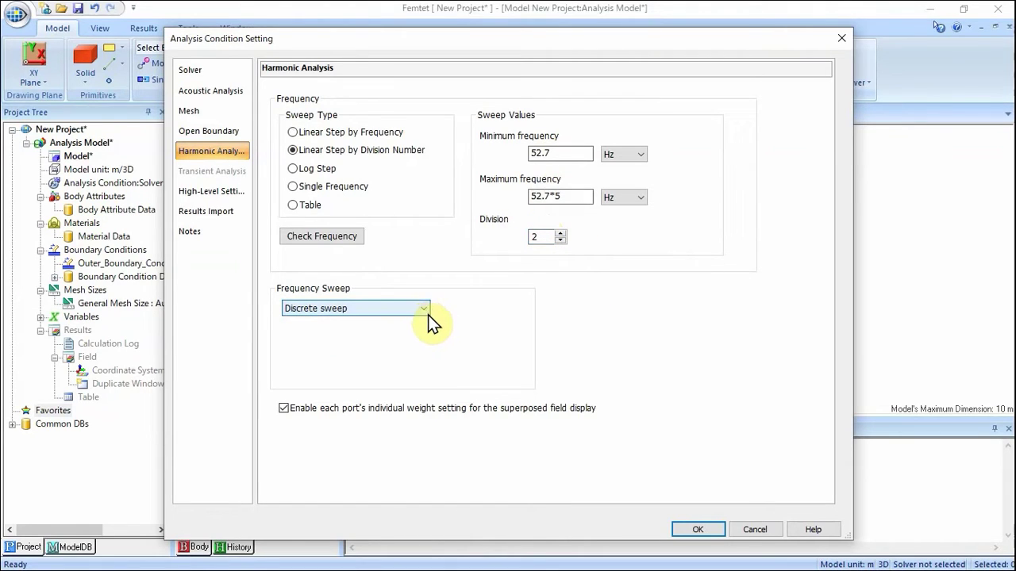
pyautogui.click(696, 530)
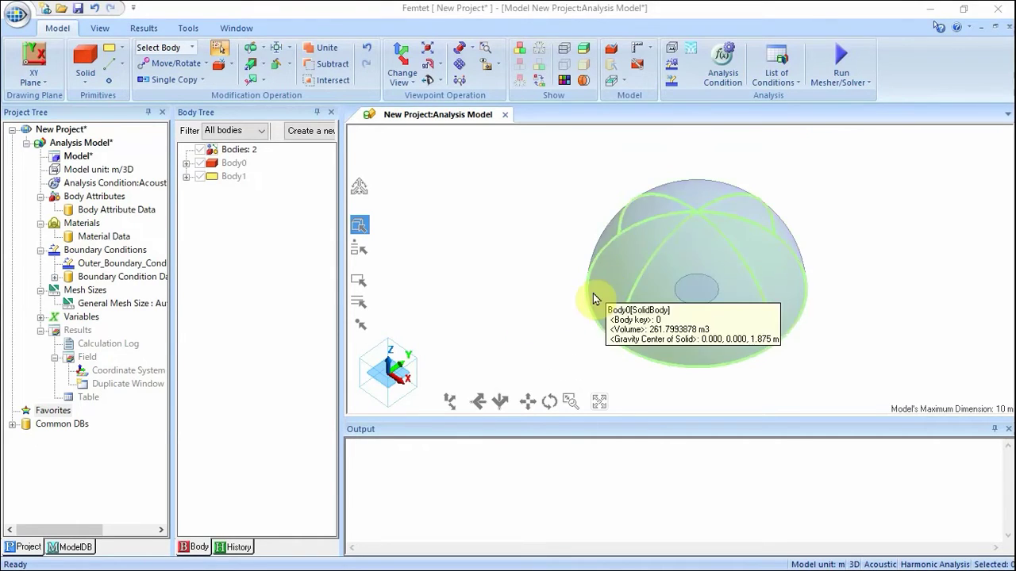
# Step: Give the hemisphere solid the body attribute name AIR and choose 000_Air from the fluid materials database
pyautogui.click(629, 288)
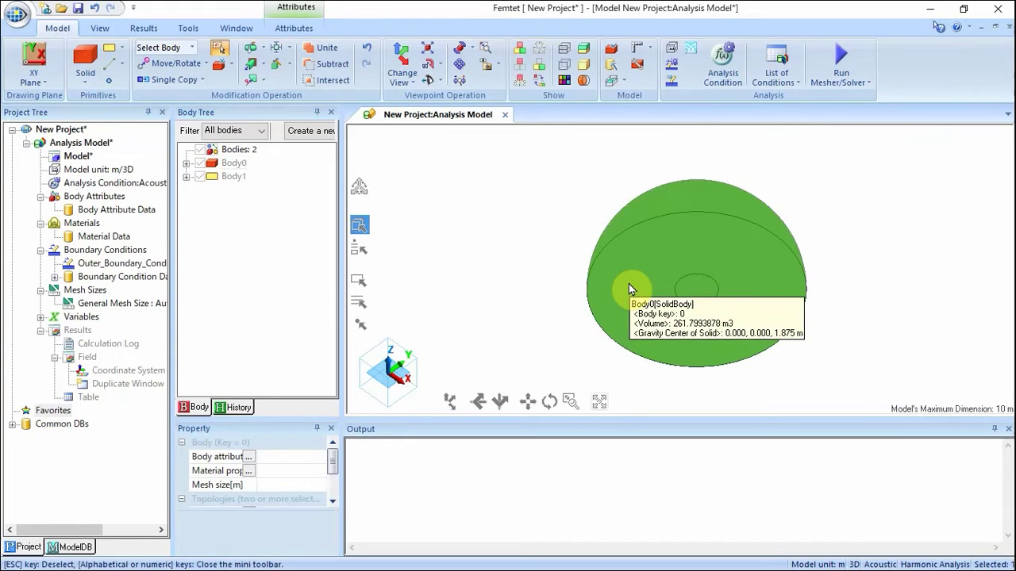
pyautogui.rightClick(629, 289)
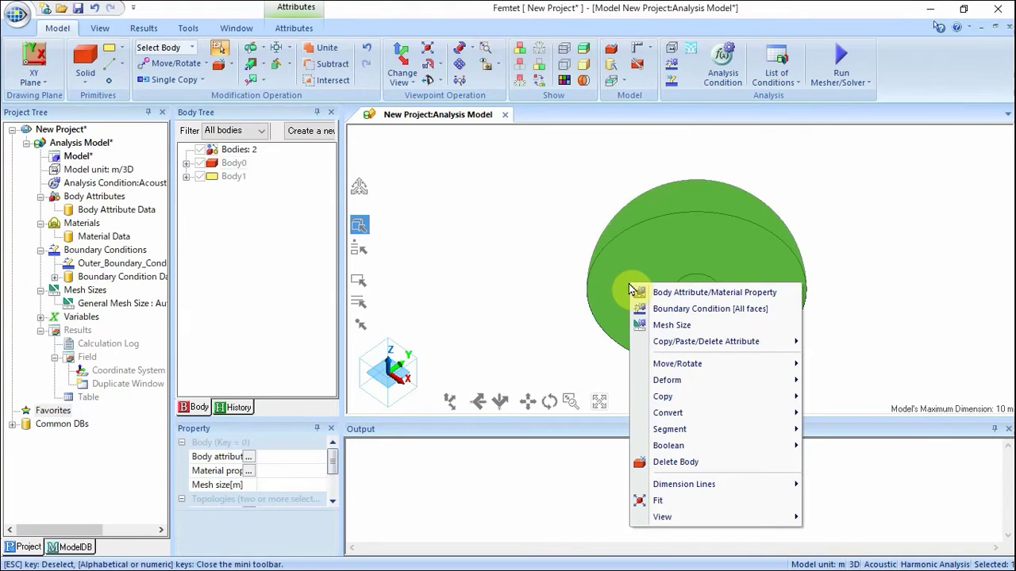
pyautogui.click(661, 293)
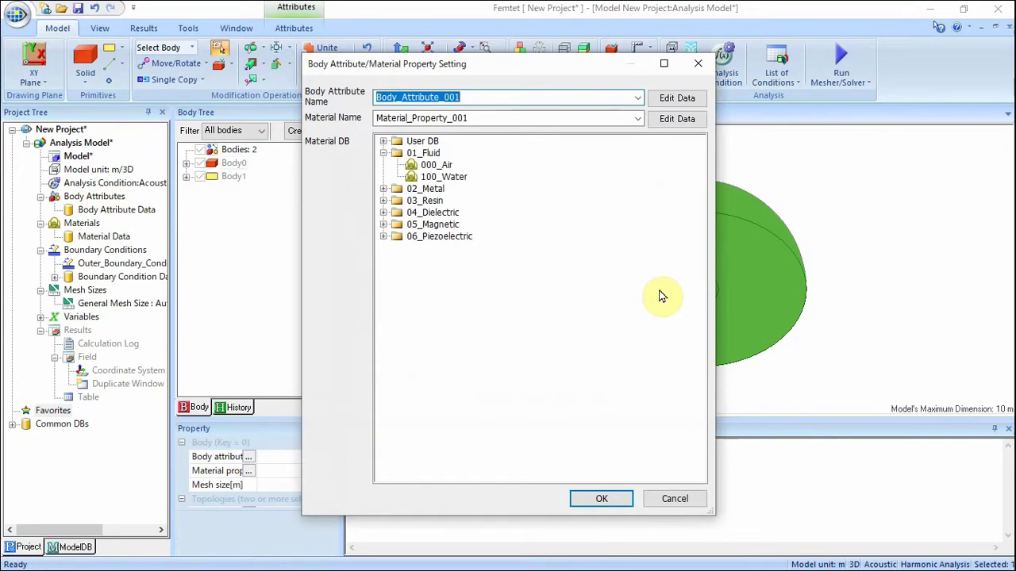
pyautogui.write('AIR')
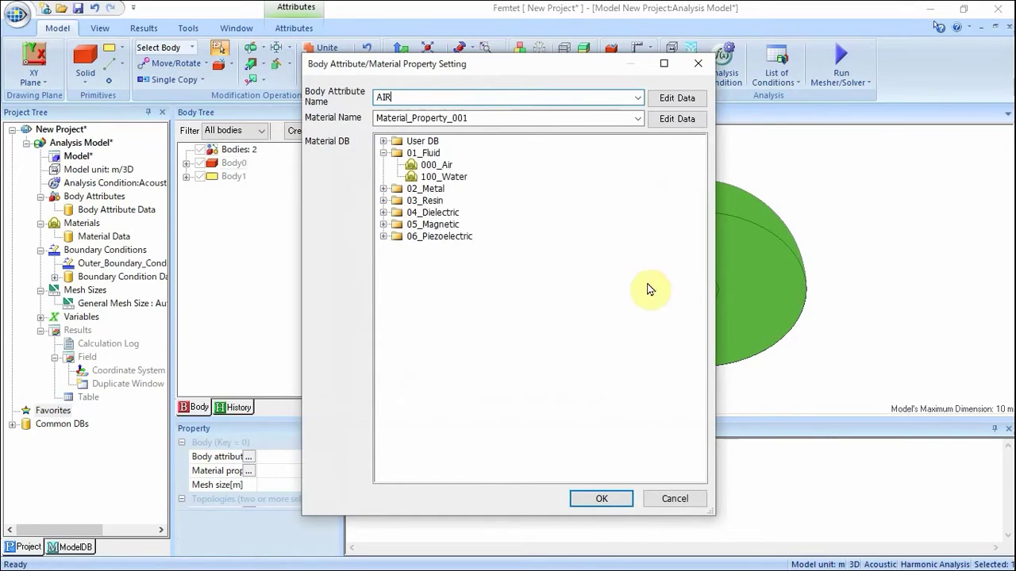
pyautogui.click(419, 154)
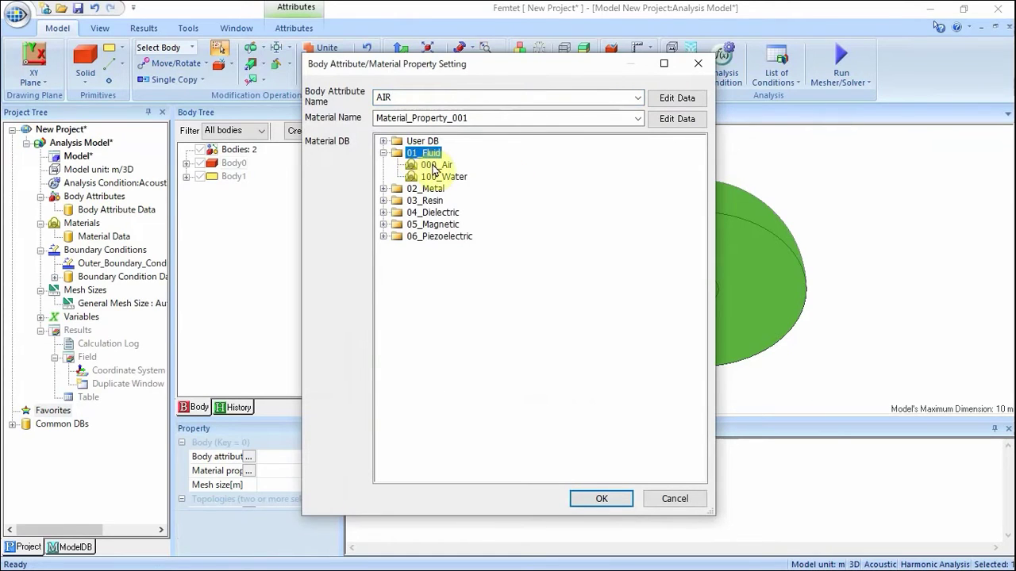
pyautogui.click(435, 167)
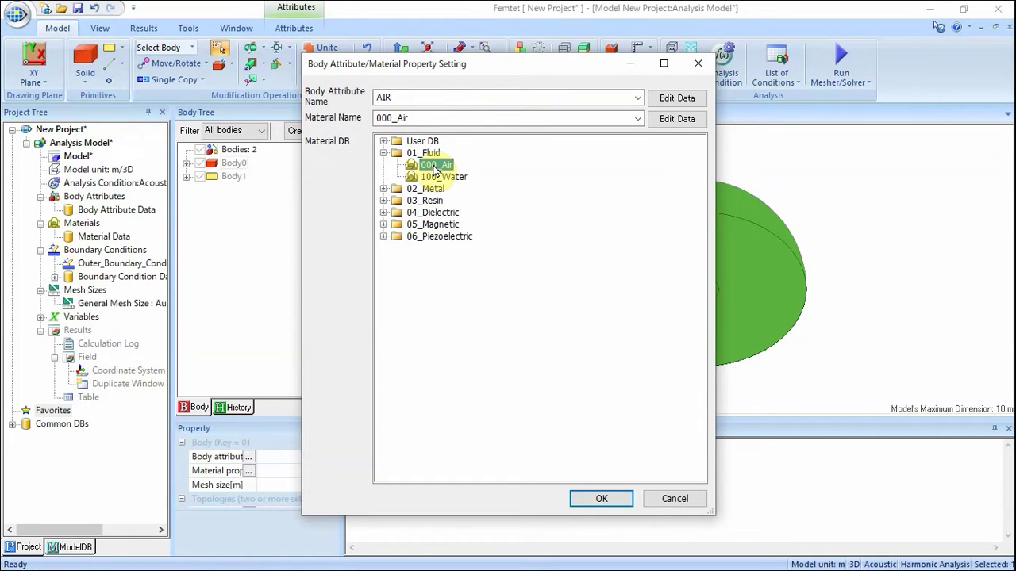
# Step: Set the real part of the 000_Air sound speed to 331 m/s and apply the attribute and material to the hemisphere
pyautogui.click(658, 125)
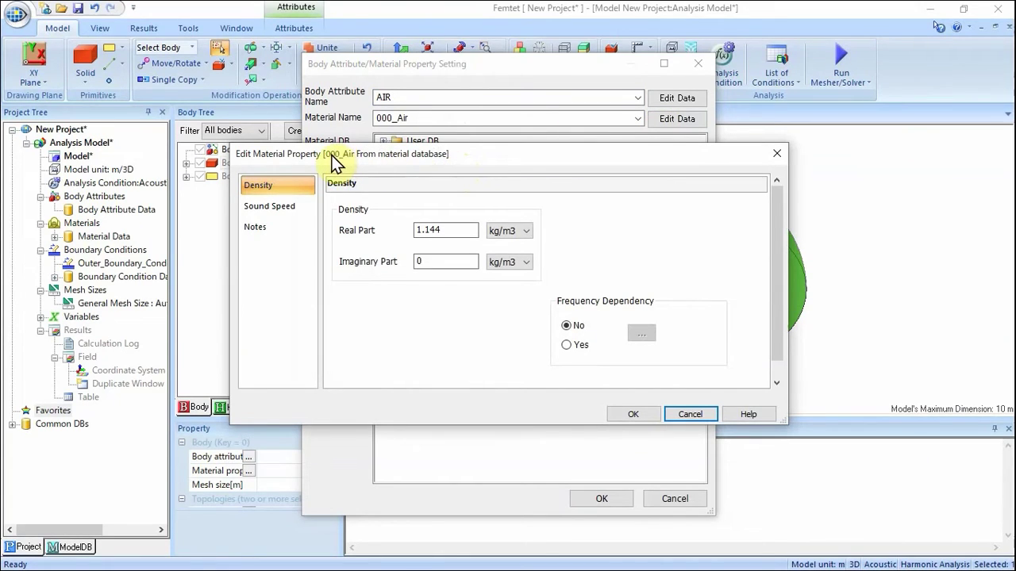
pyautogui.click(286, 208)
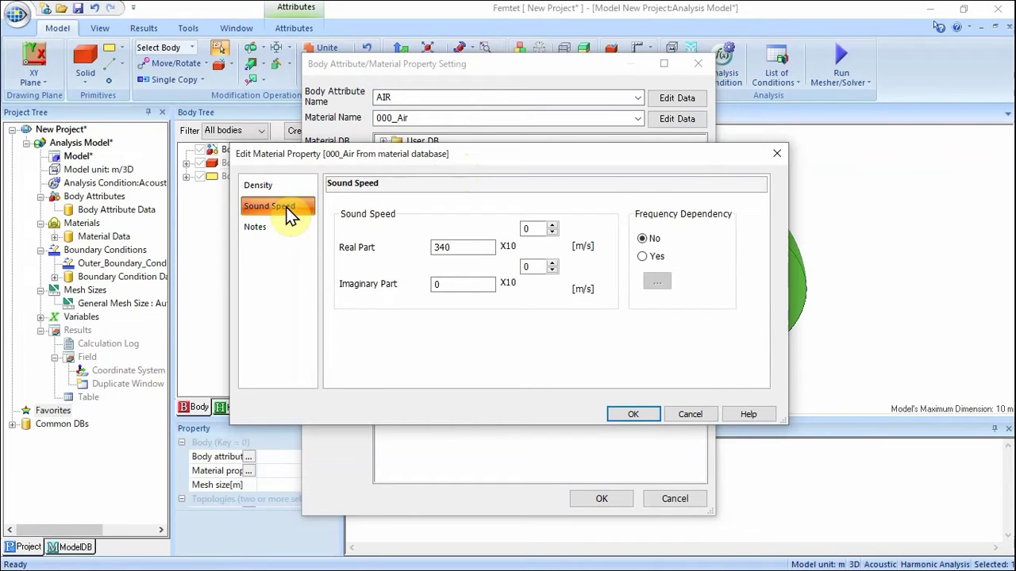
pyautogui.moveTo(460, 247); pyautogui.dragTo(423, 249)
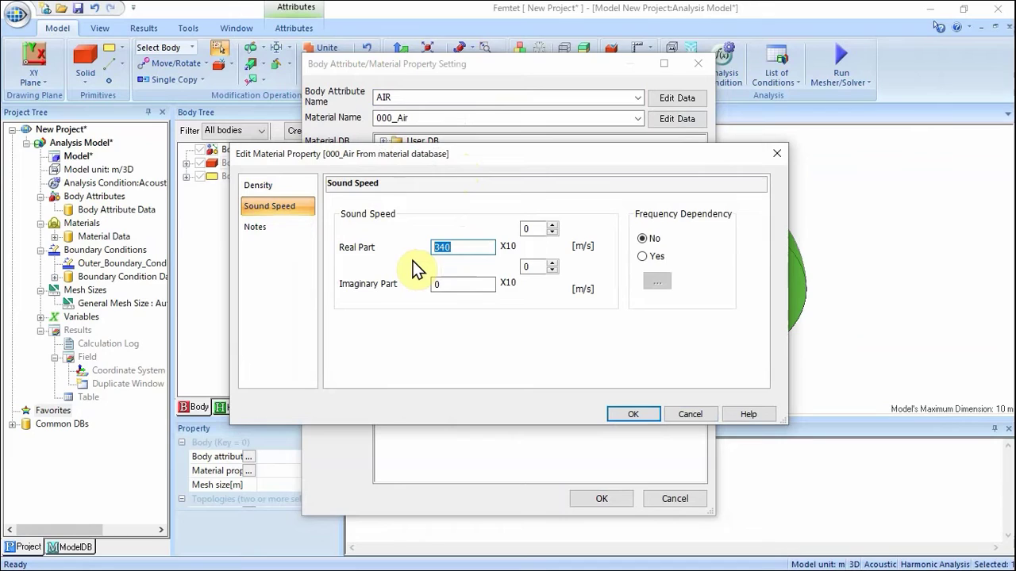
pyautogui.write('331')
pyautogui.click(626, 412)
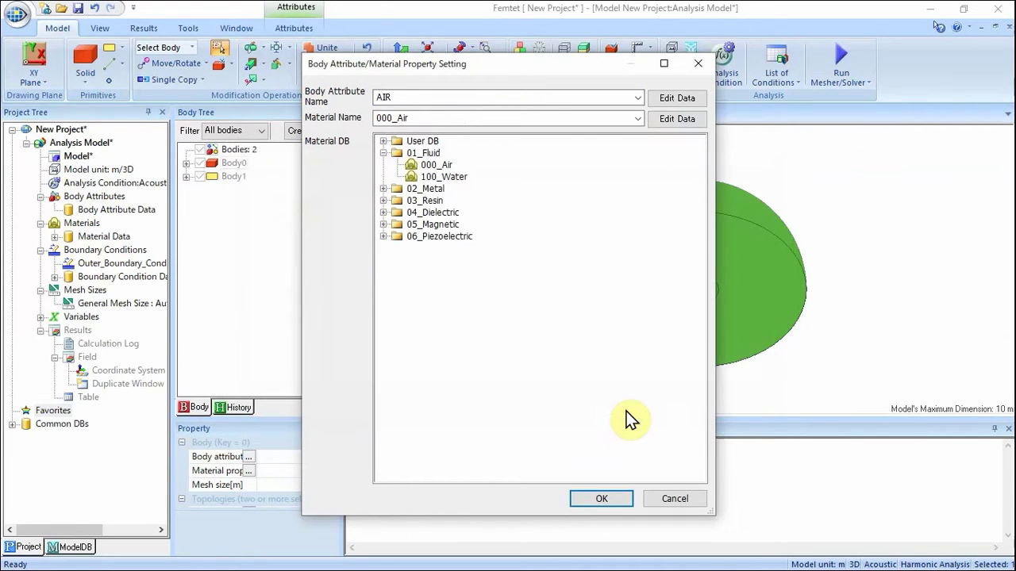
pyautogui.click(603, 502)
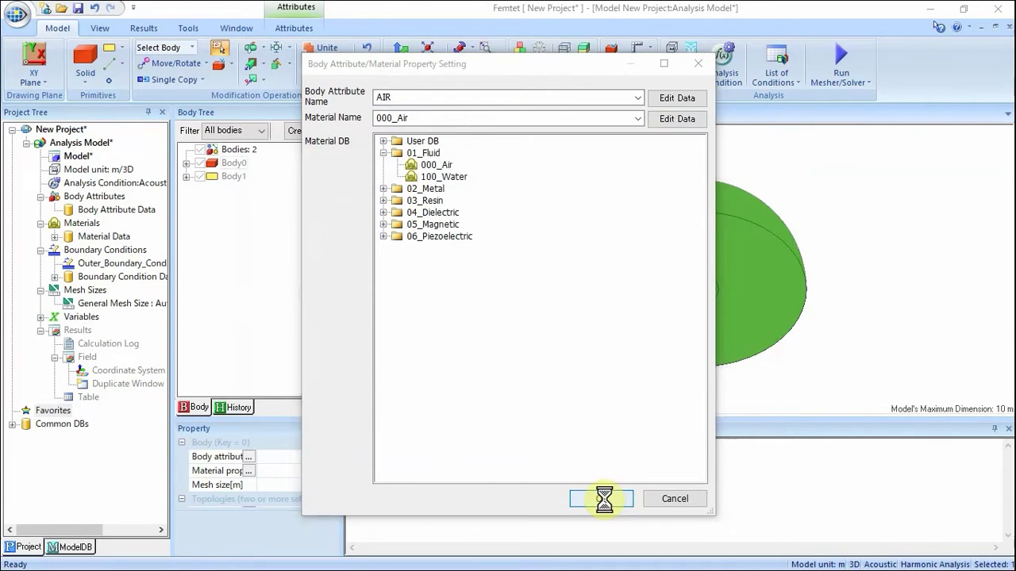
pyautogui.click(488, 331)
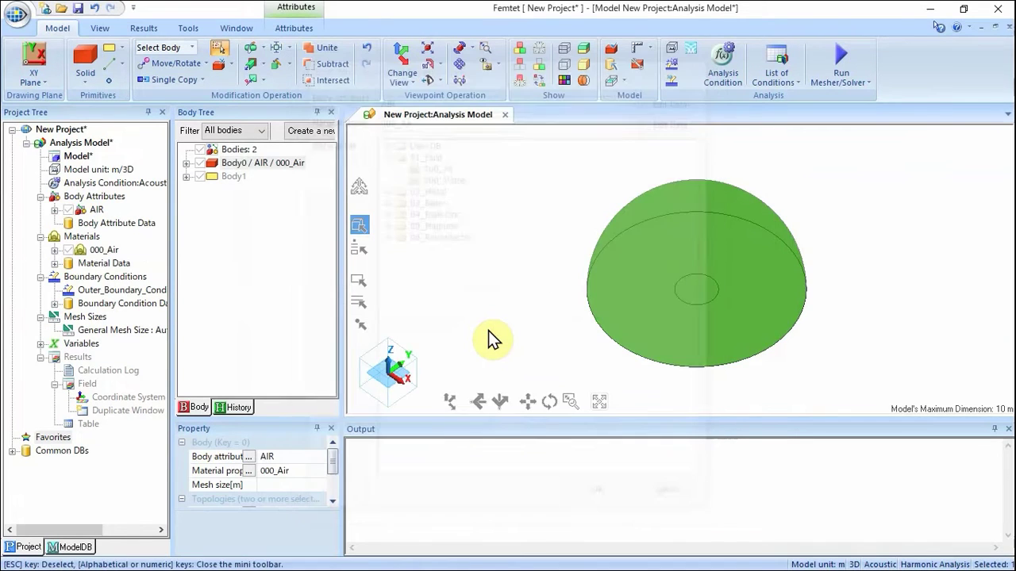
pyautogui.click(491, 331)
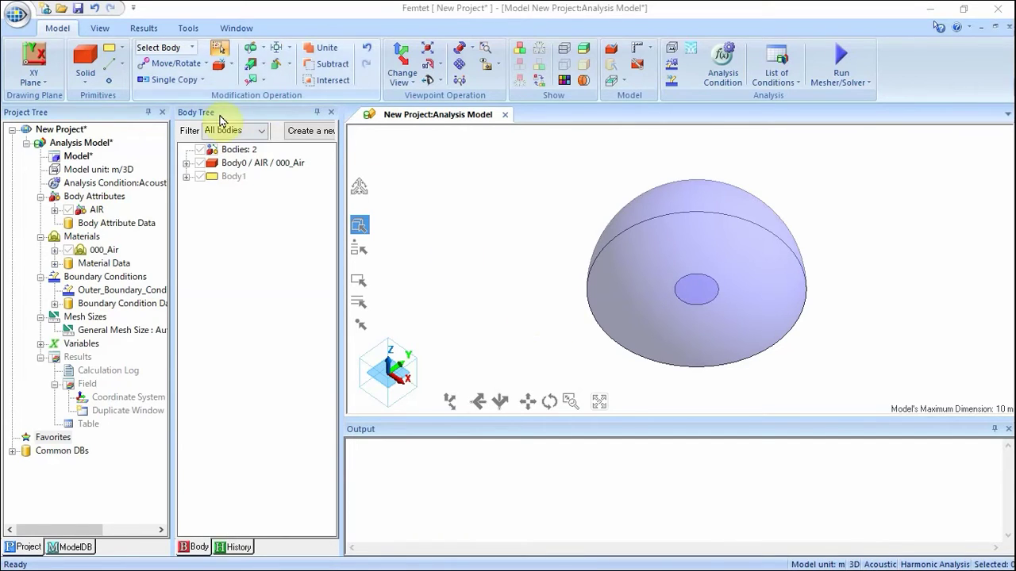
# Step: Select the hemisphere's curved outer face in face selection mode and create a boundary condition named OPEN for it
pyautogui.click(192, 48)
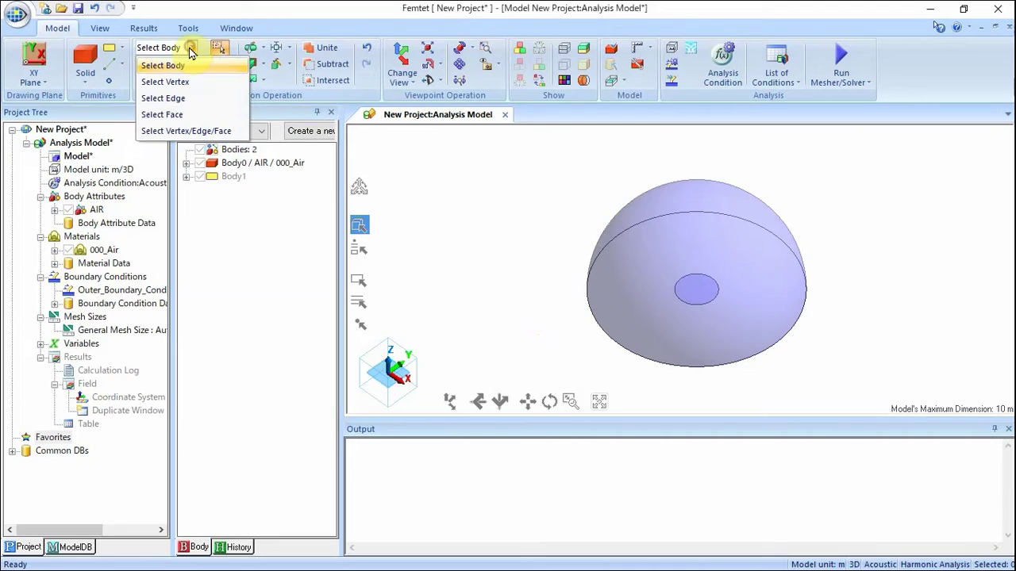
pyautogui.click(186, 117)
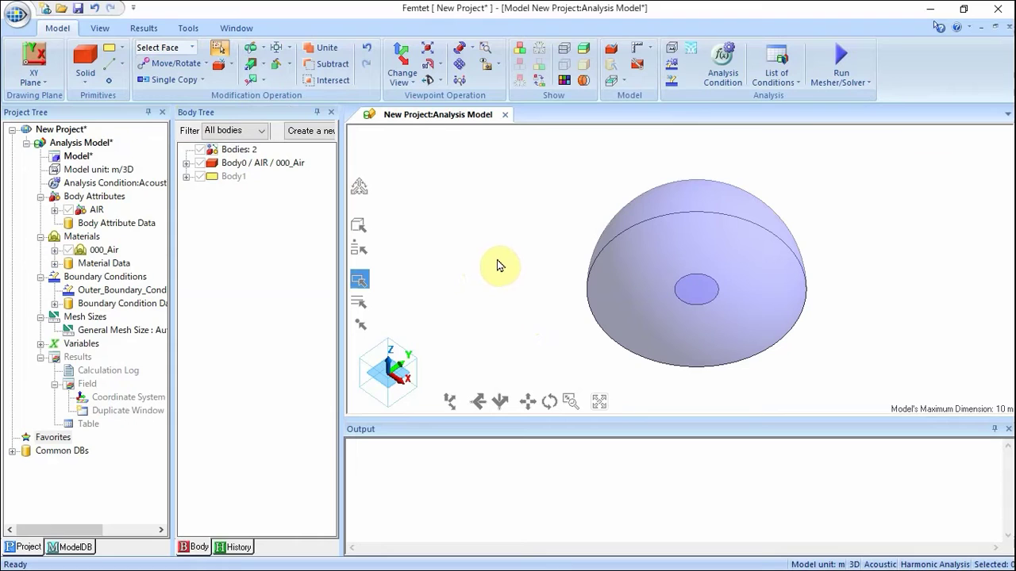
pyautogui.click(625, 253)
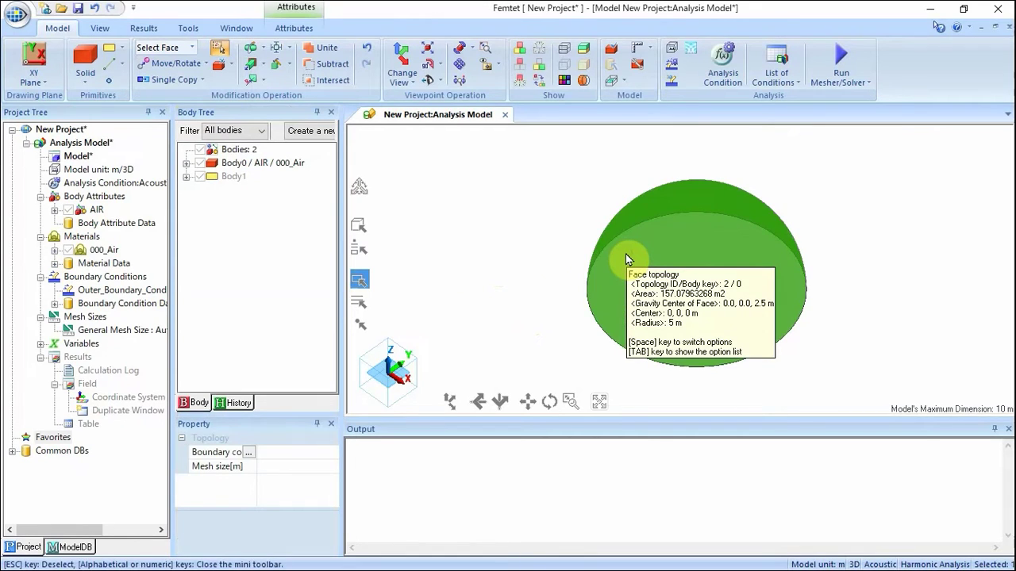
pyautogui.rightClick(625, 253)
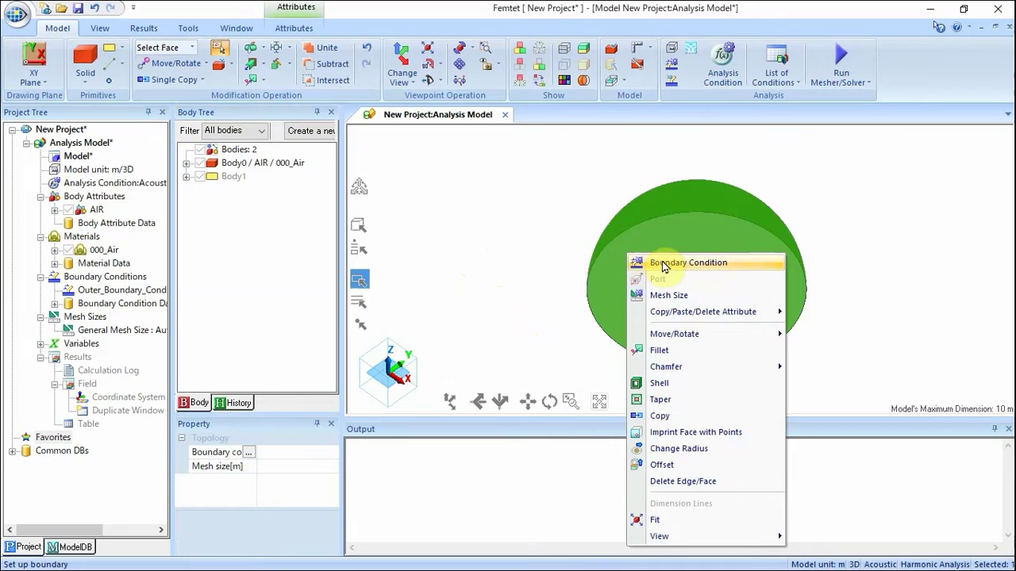
pyautogui.click(662, 265)
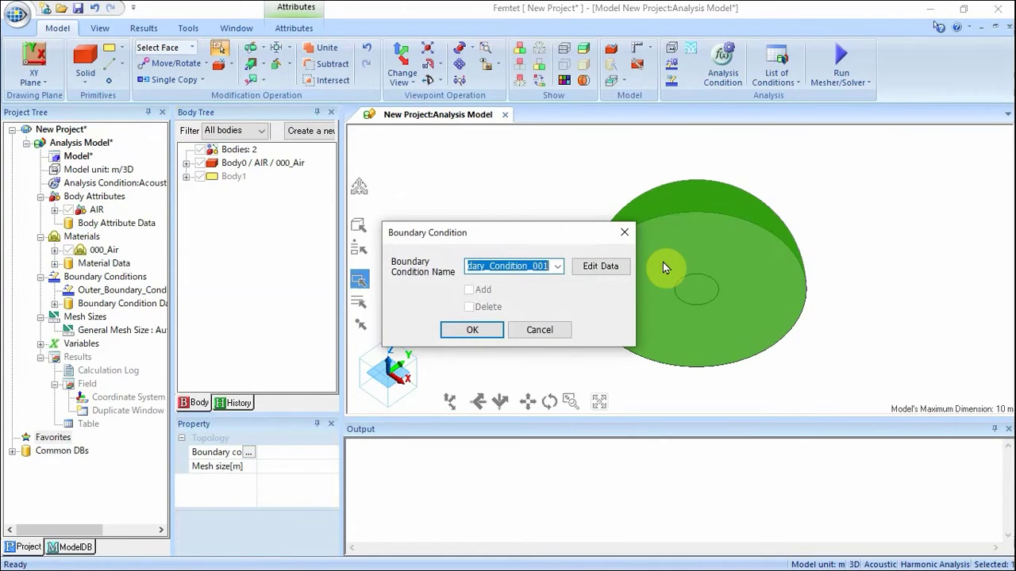
pyautogui.write('OPEN')
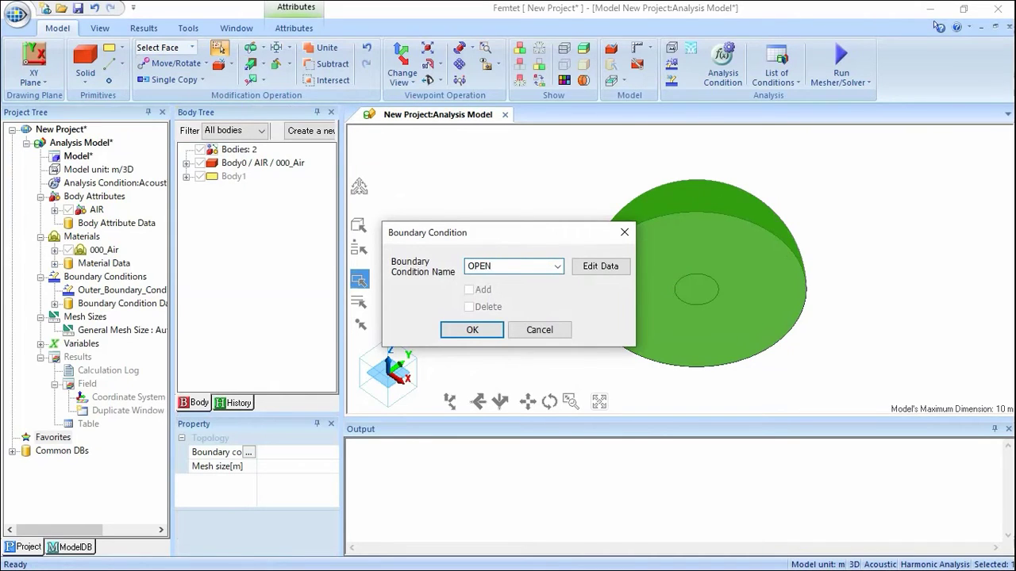
# Step: Set the acoustic type of the OPEN condition to Open boundary and apply it to the curved face
pyautogui.click(605, 267)
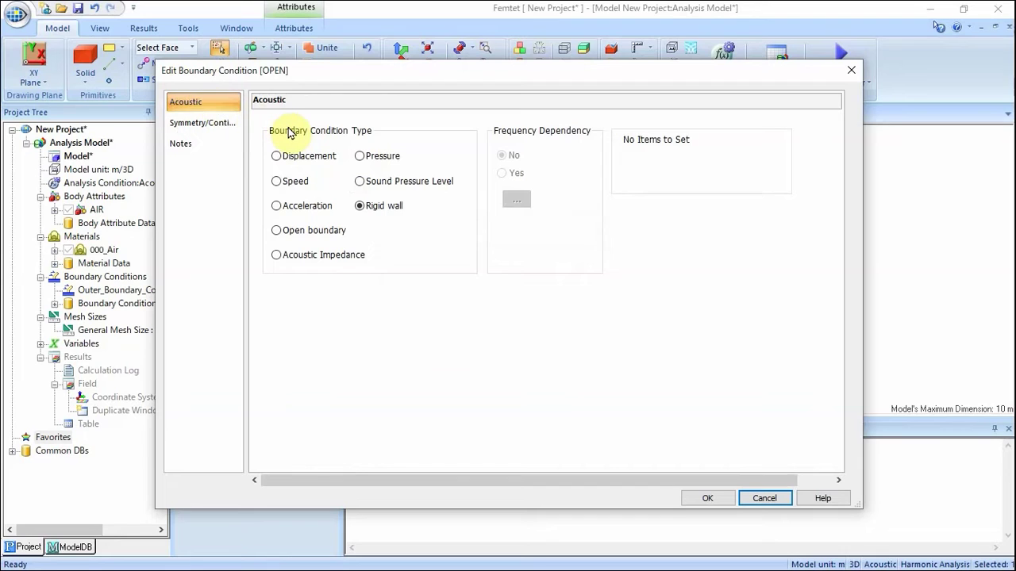
pyautogui.click(276, 231)
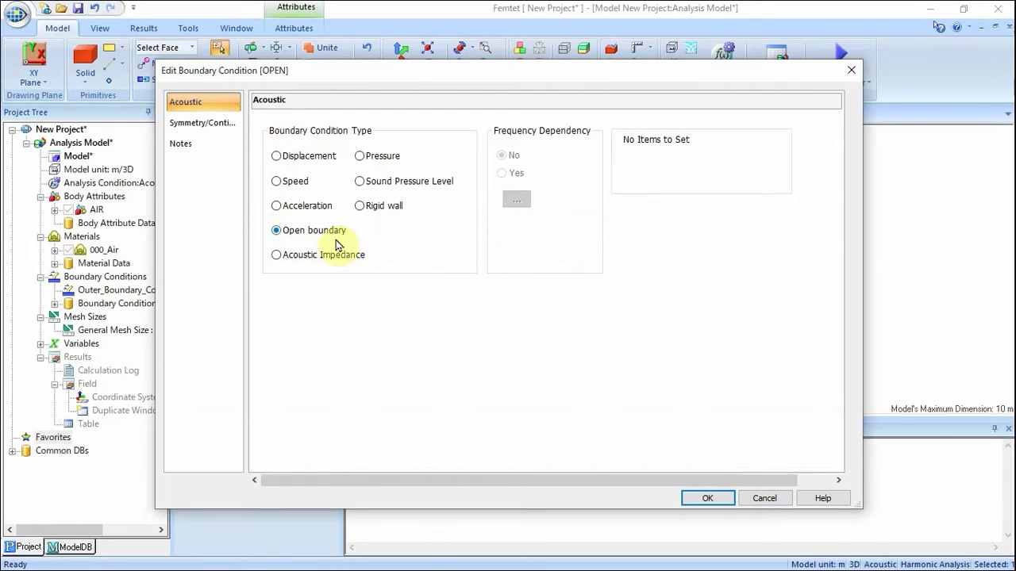
pyautogui.click(704, 499)
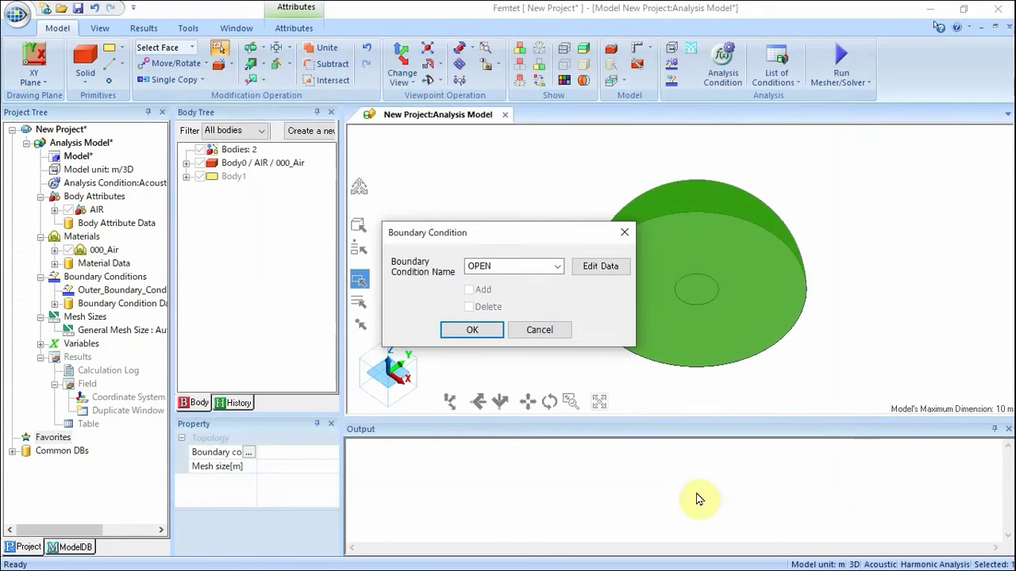
pyautogui.click(472, 329)
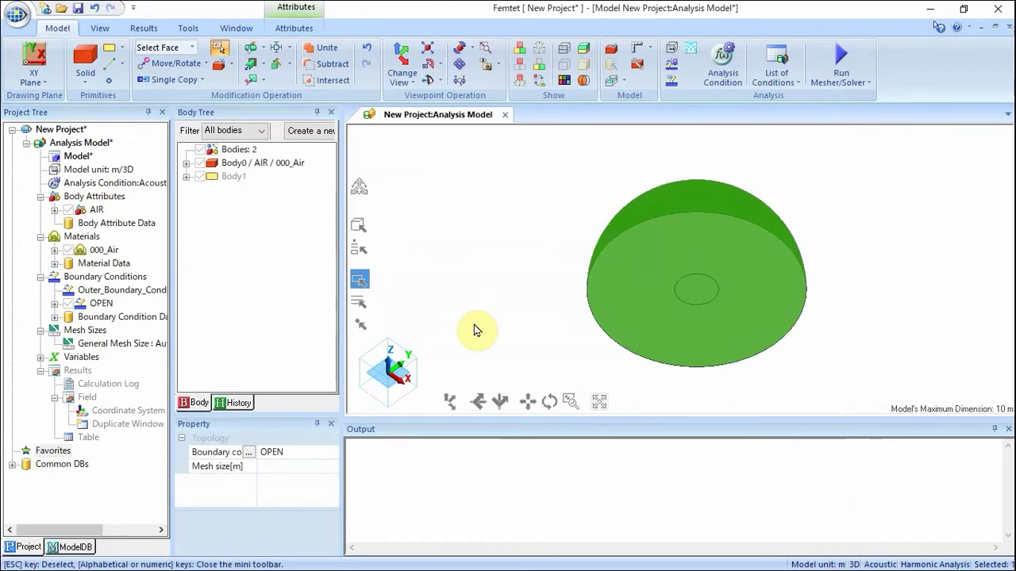
pyautogui.click(482, 329)
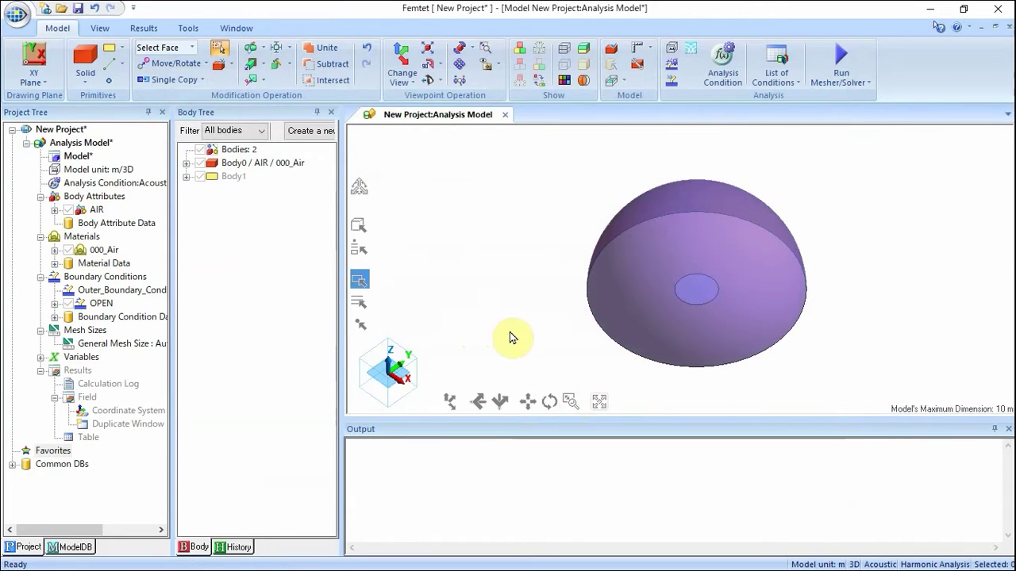
# Step: Select the small circular face at the base centre and create a boundary condition named V for it
pyautogui.moveTo(518, 339); pyautogui.dragTo(528, 268, button='middle')
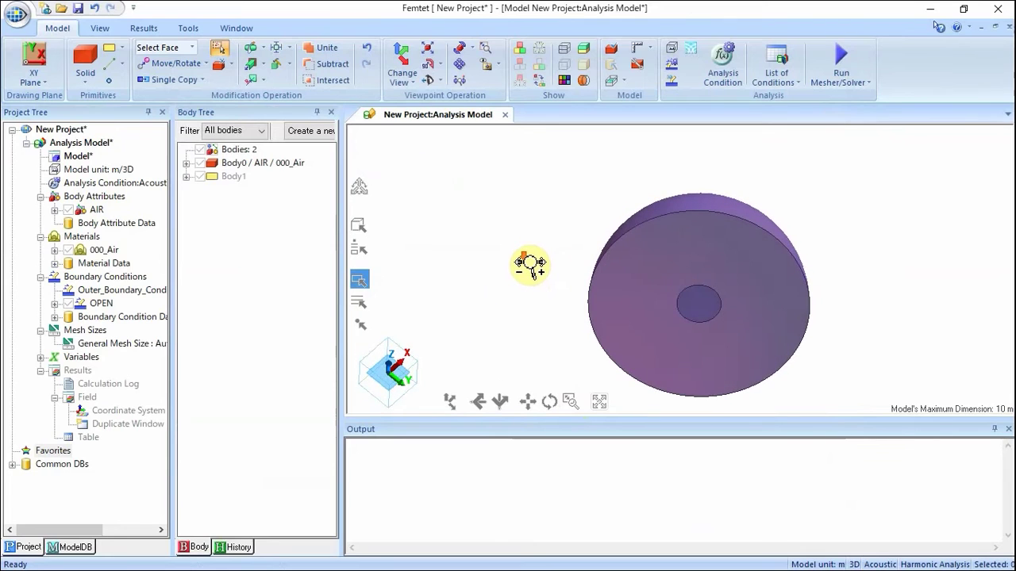
pyautogui.click(707, 307)
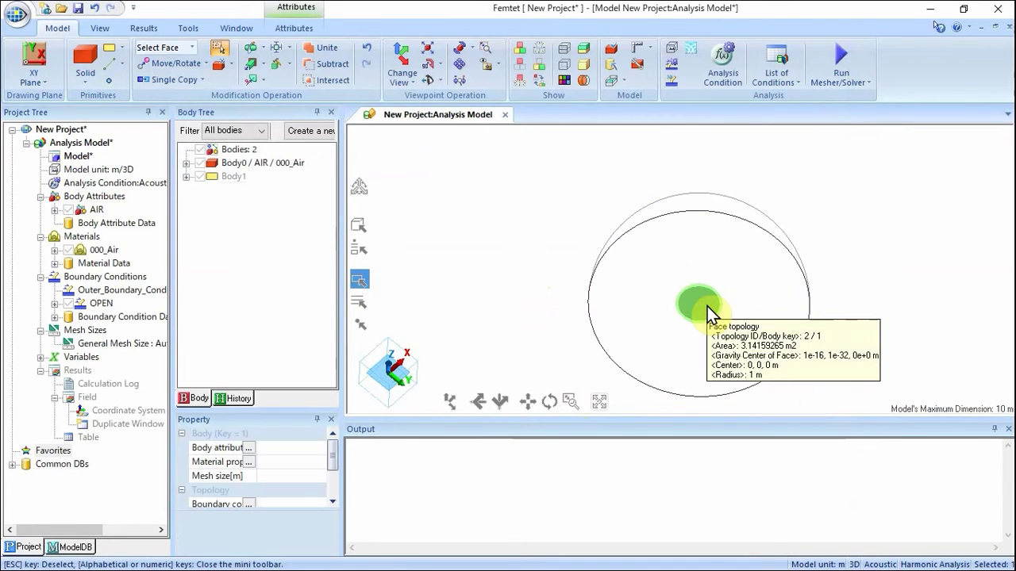
pyautogui.rightClick(707, 307)
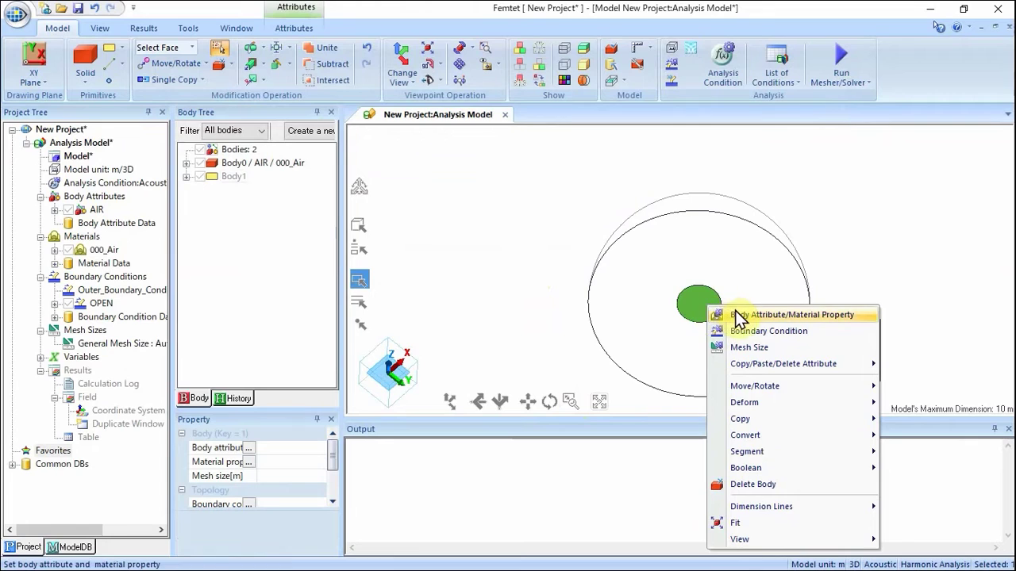
pyautogui.click(742, 332)
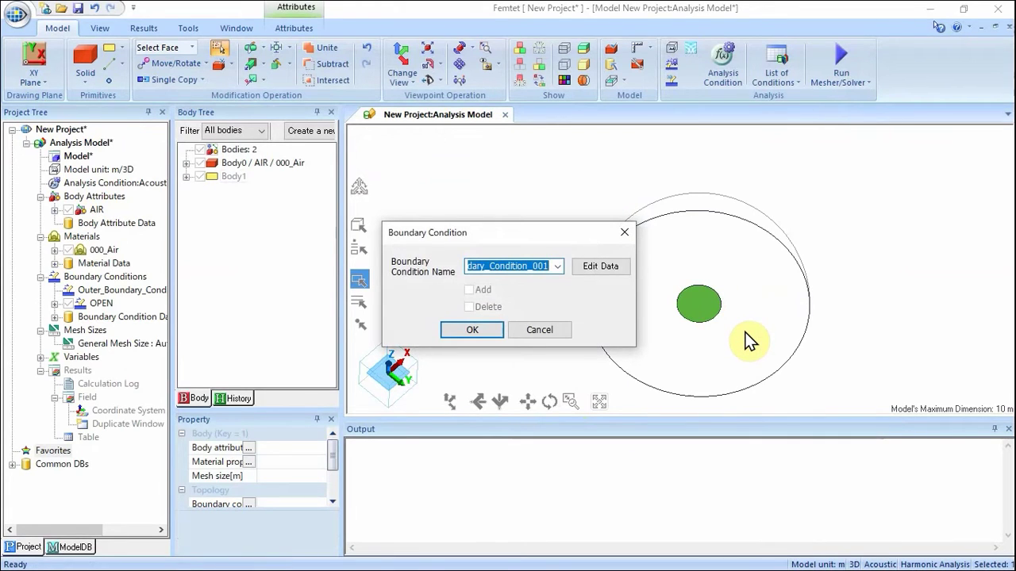
pyautogui.write('V')
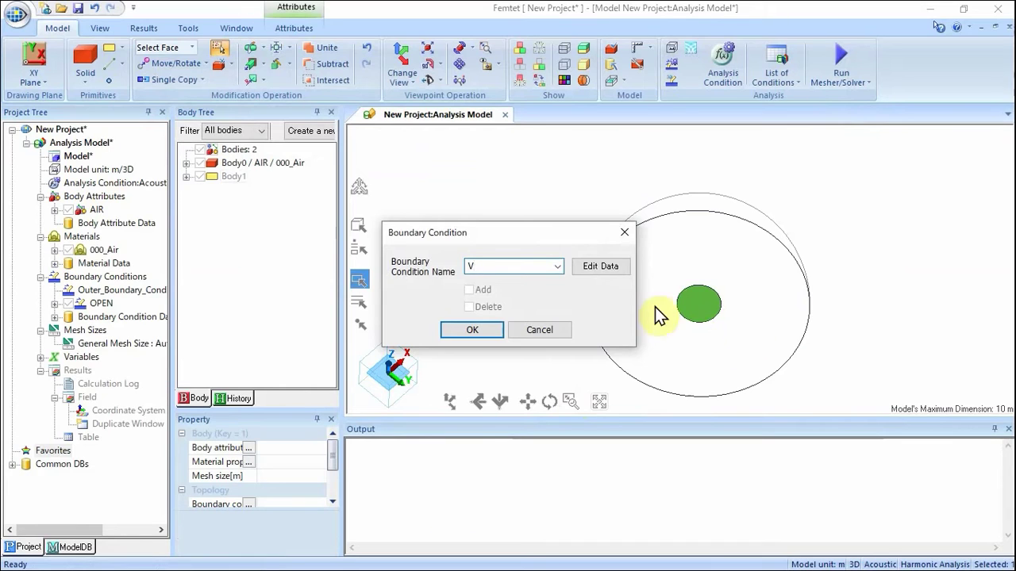
# Step: Set the acoustic type of the V condition to Speed with a magnitude of 1 m/s and apply it to the circular face
pyautogui.click(597, 267)
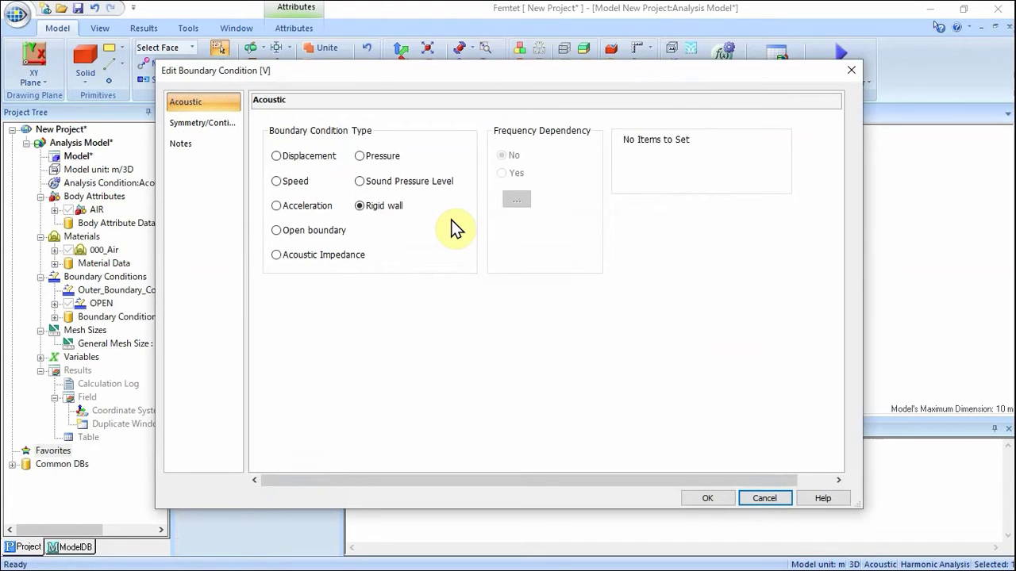
pyautogui.click(225, 102)
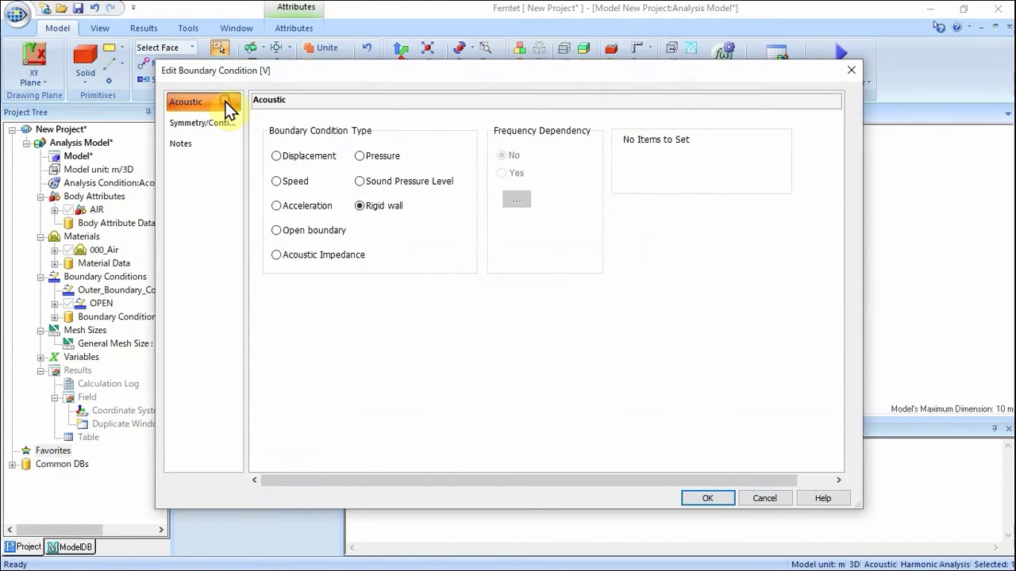
pyautogui.click(279, 180)
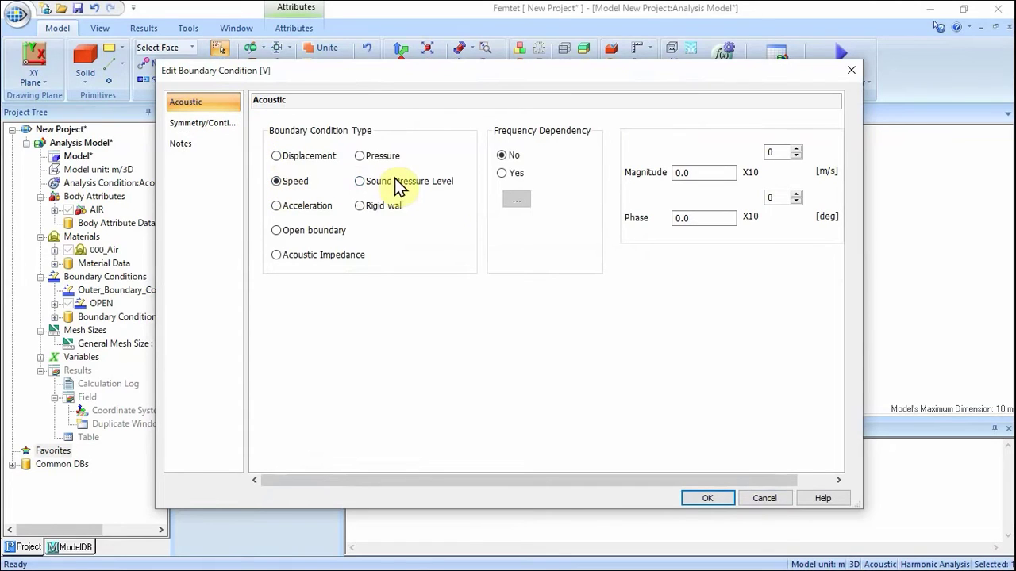
pyautogui.doubleClick(692, 172)
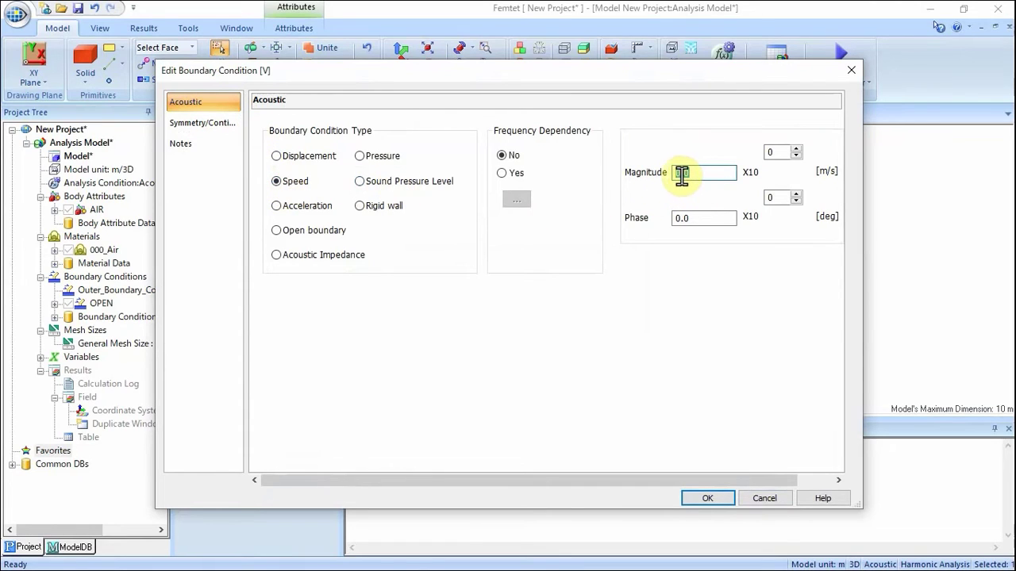
pyautogui.write('1')
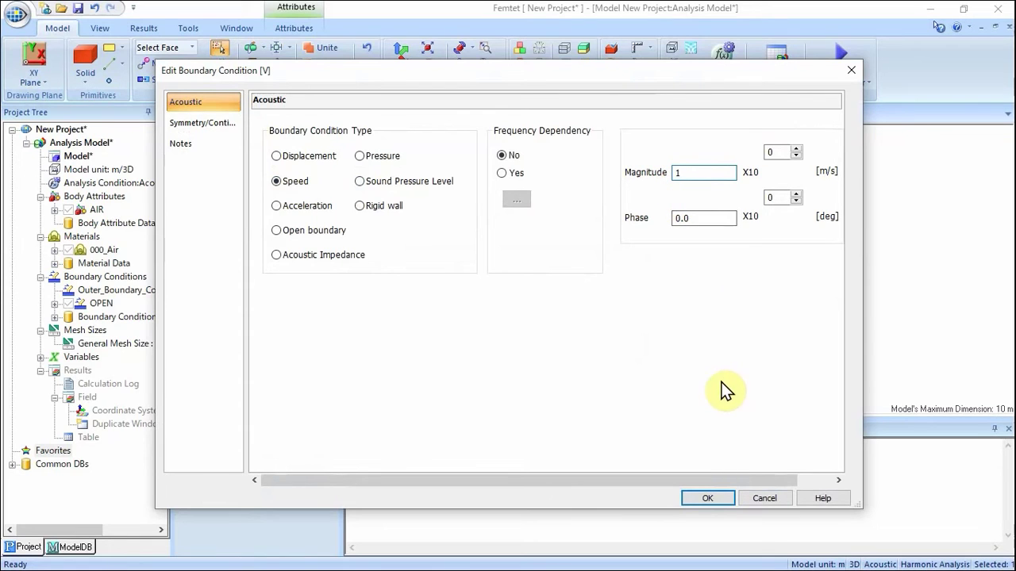
pyautogui.click(713, 498)
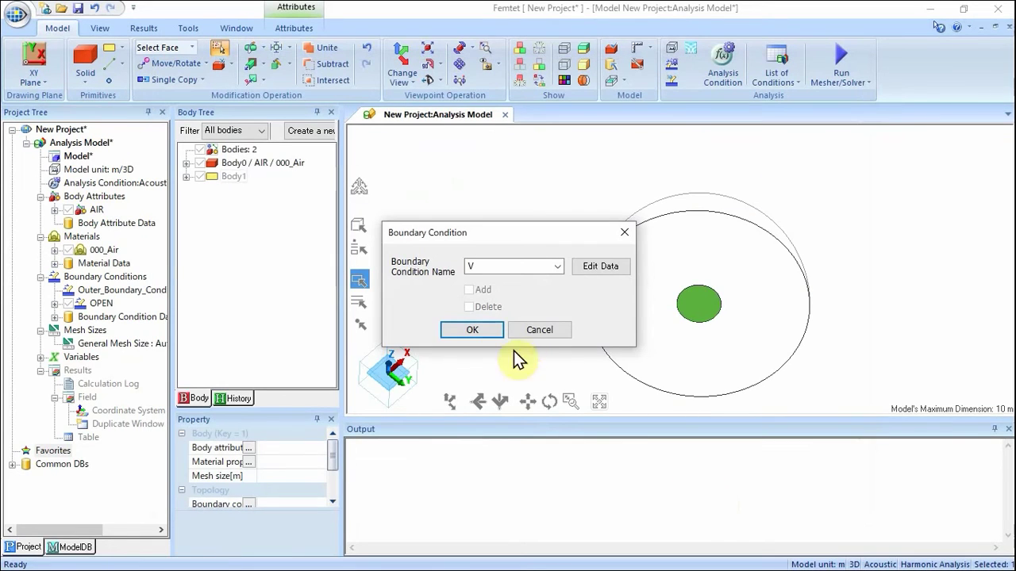
pyautogui.click(483, 333)
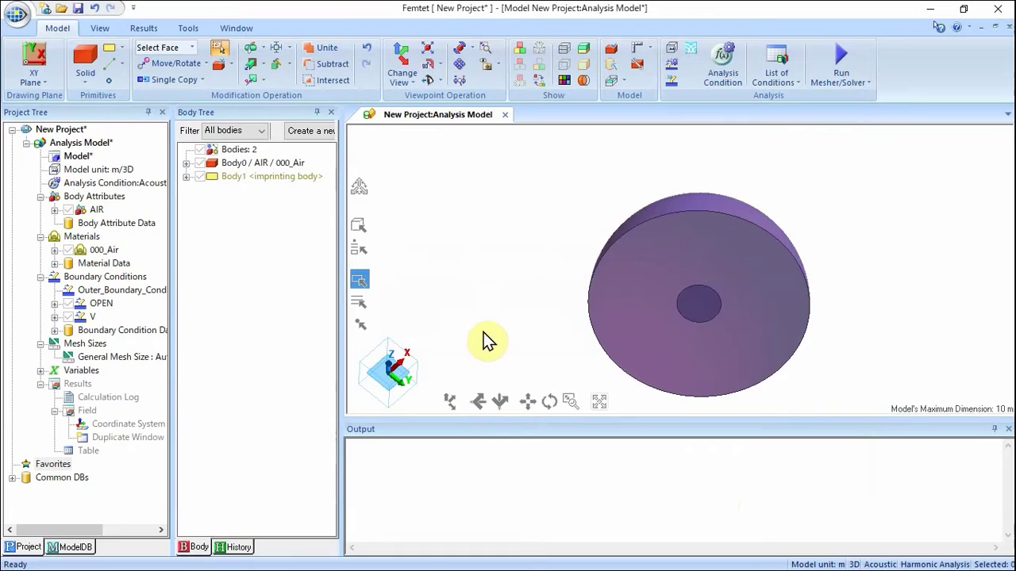
# Step: Turn off automatic general mesh sizing in the analysis conditions and set the general mesh size to 0.3 m
pyautogui.moveTo(533, 238)
pyautogui.mouseDown(button='right')
pyautogui.moveTo(560, 325)
pyautogui.moveTo(565, 319)
pyautogui.mouseUp(button='right')
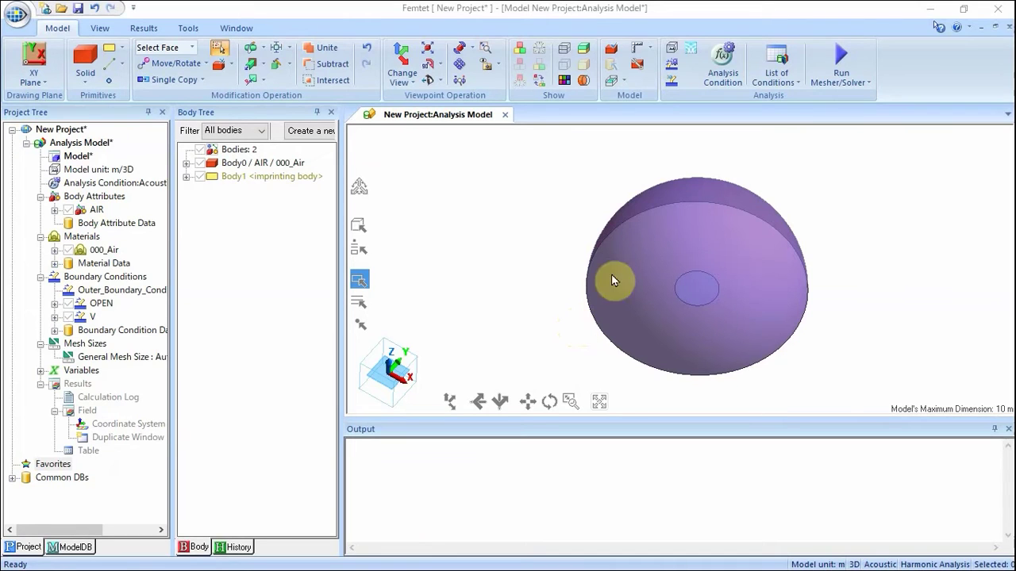
pyautogui.click(716, 72)
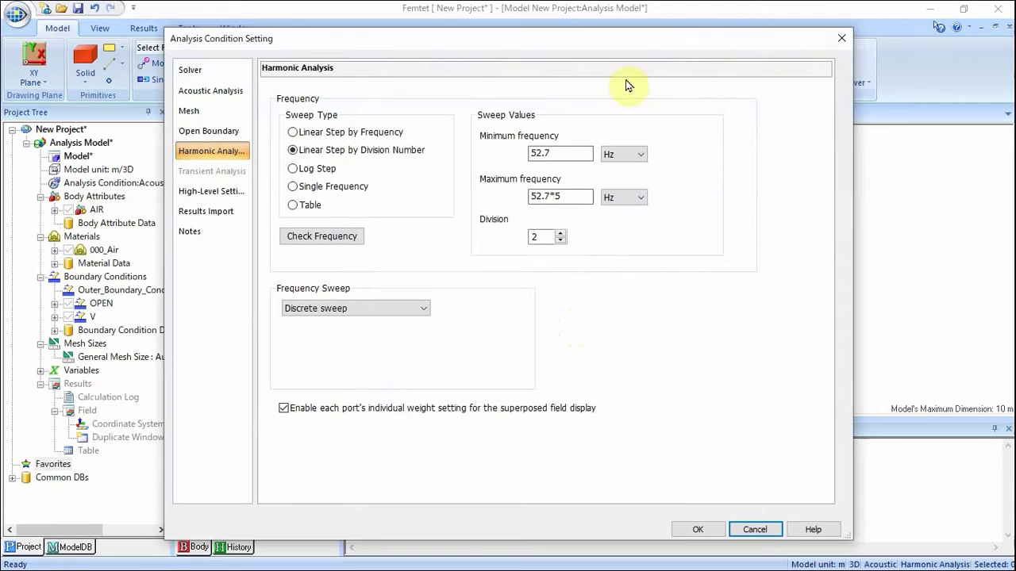
pyautogui.click(211, 117)
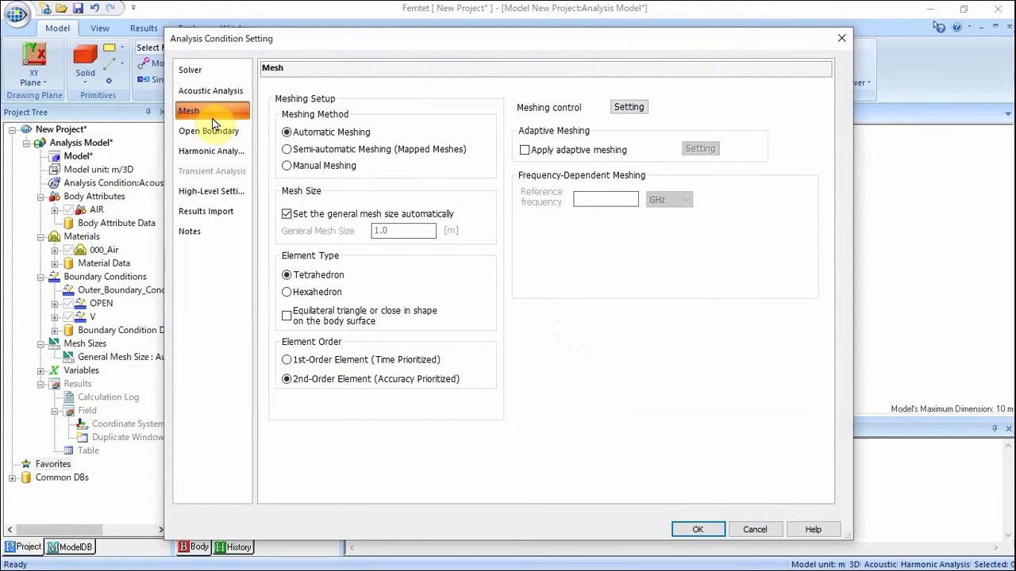
pyautogui.click(287, 214)
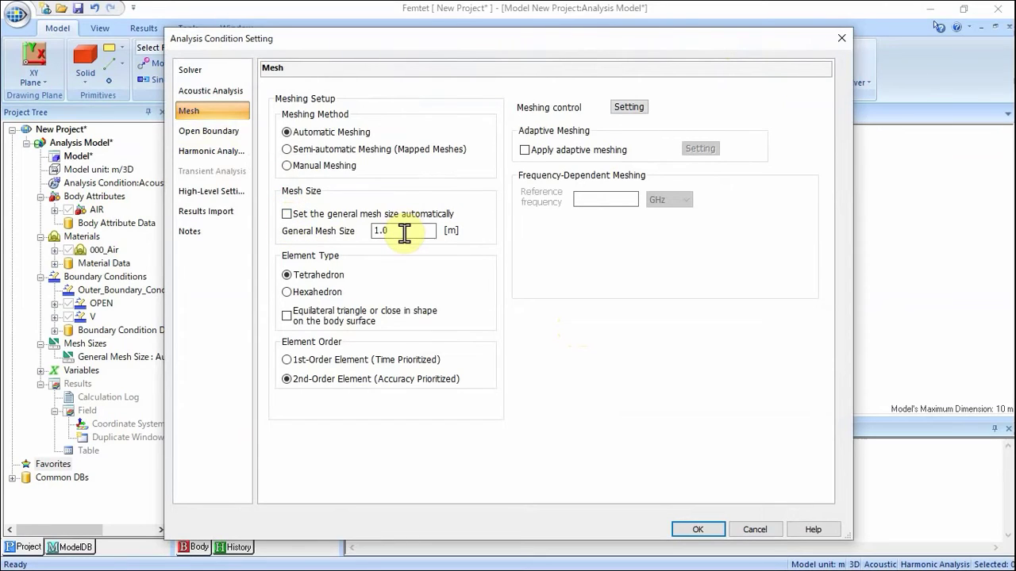
pyautogui.moveTo(404, 228); pyautogui.dragTo(351, 238)
pyautogui.write('0.3')
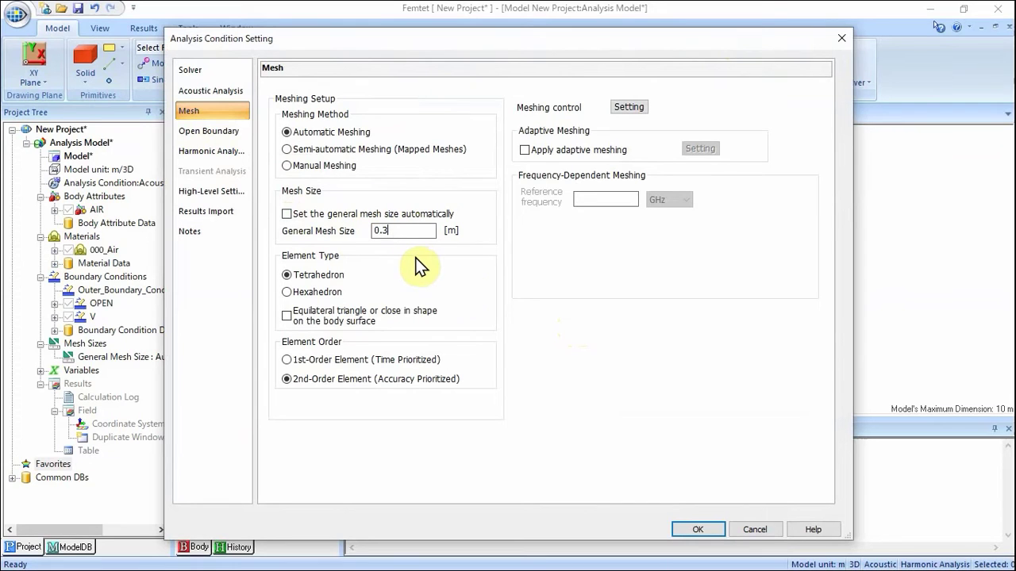
pyautogui.click(696, 530)
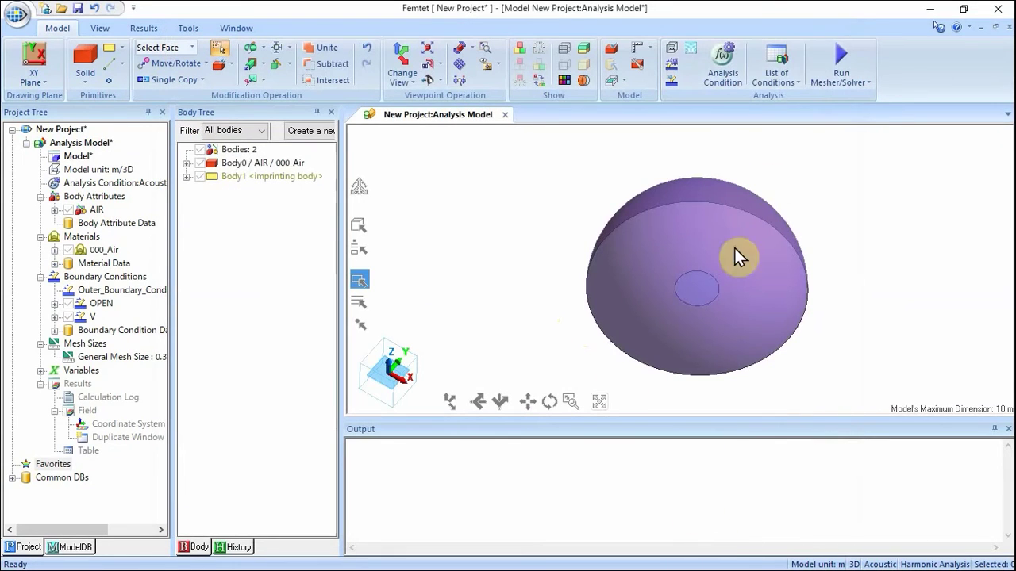
# Step: Run the mesher and solver, show the field and table results, and review the Power and Radiation impedance tables
pyautogui.click(841, 64)
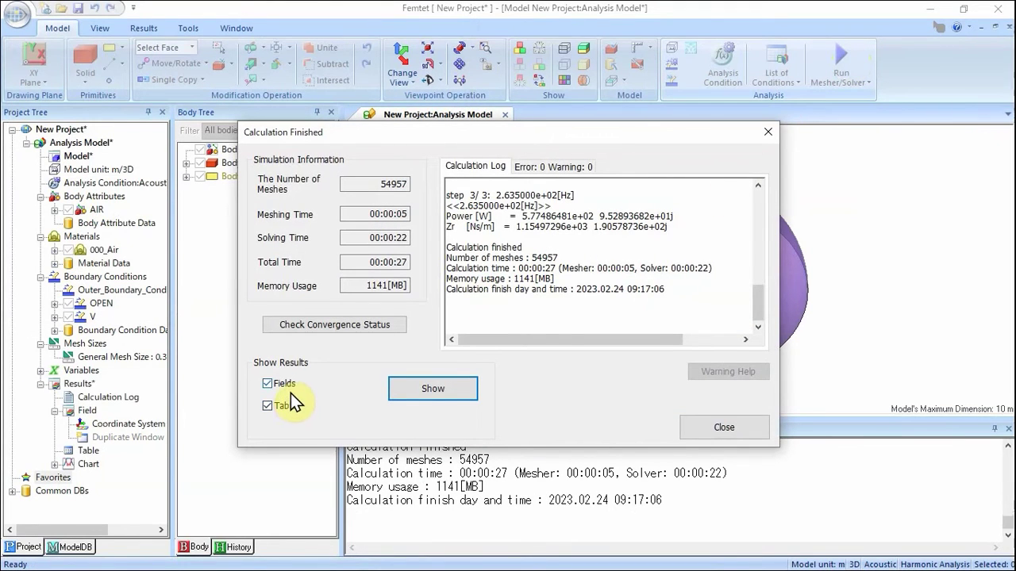
pyautogui.click(425, 390)
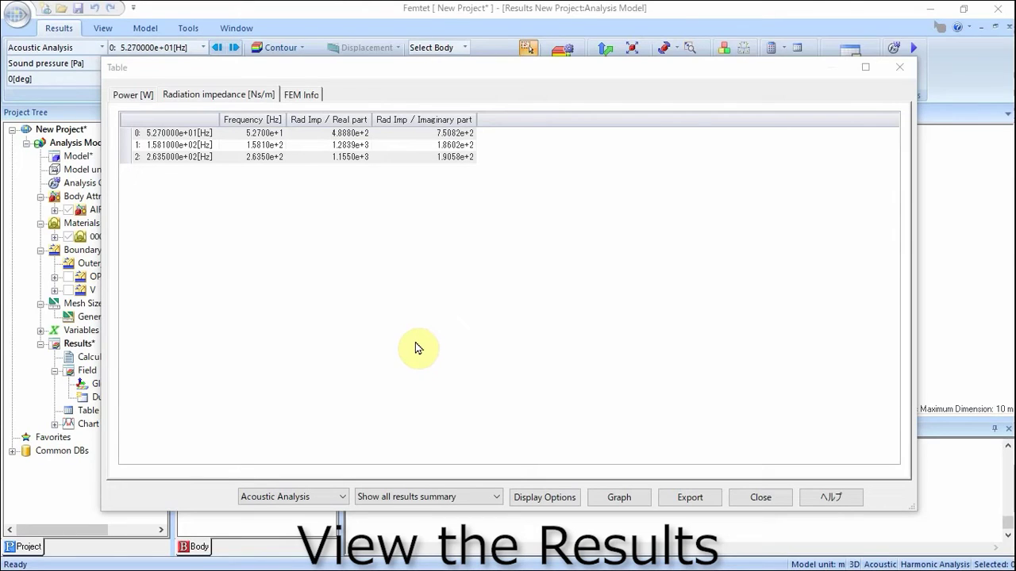
pyautogui.click(141, 96)
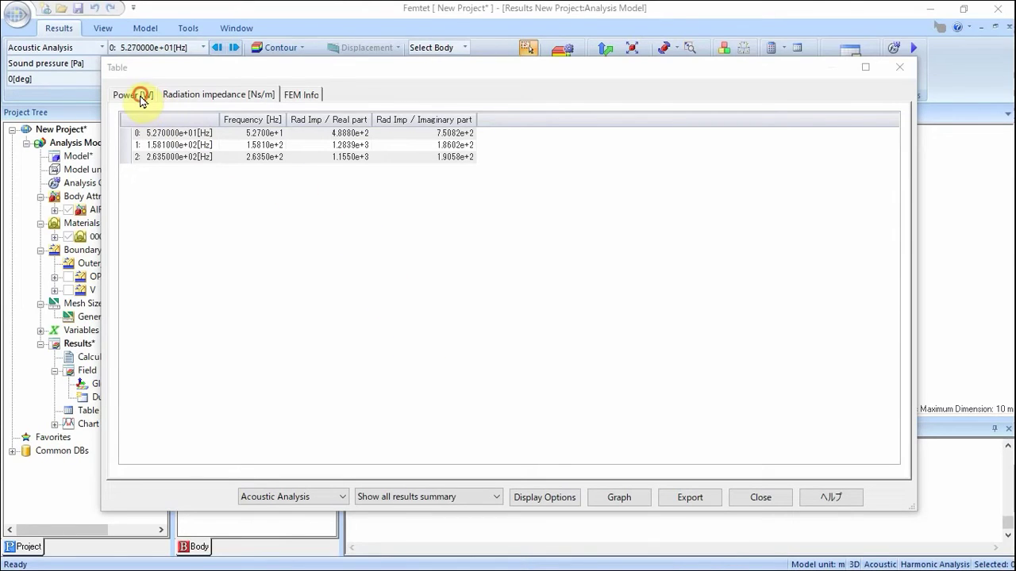
pyautogui.click(174, 96)
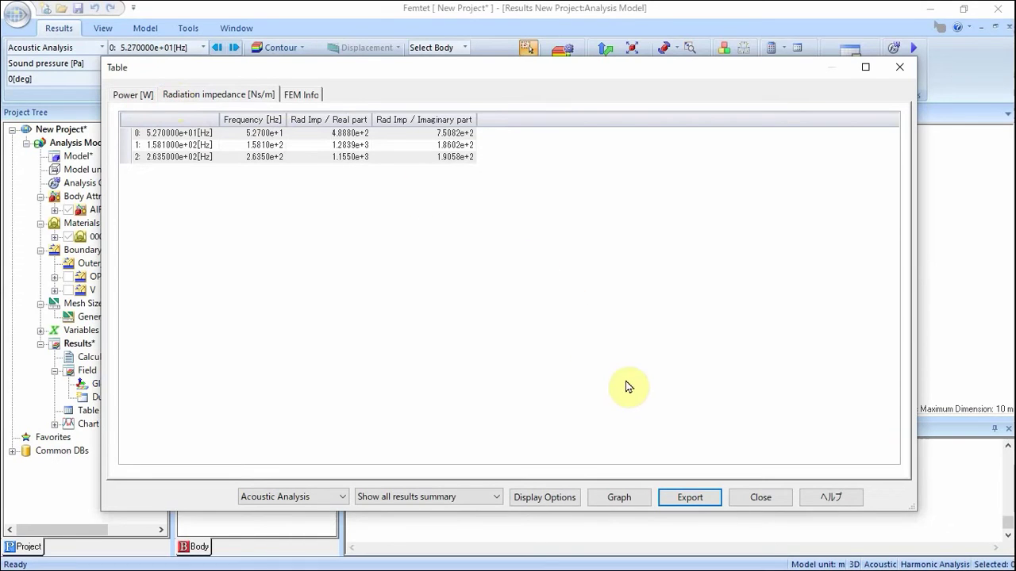
pyautogui.click(761, 499)
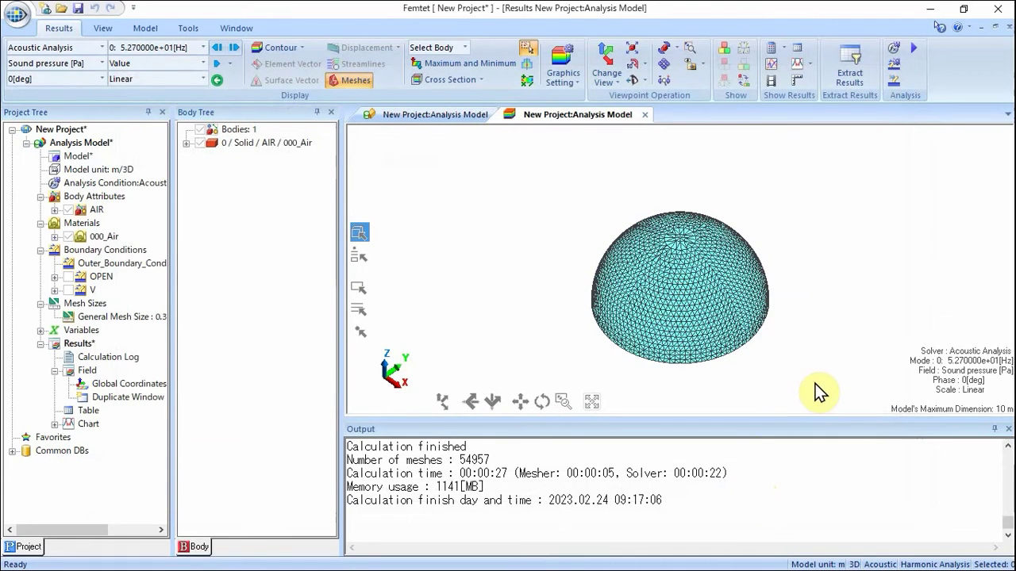
# Step: Display the sound pressure on the hemisphere as a gradation contour
pyautogui.scroll(2, 816, 389)
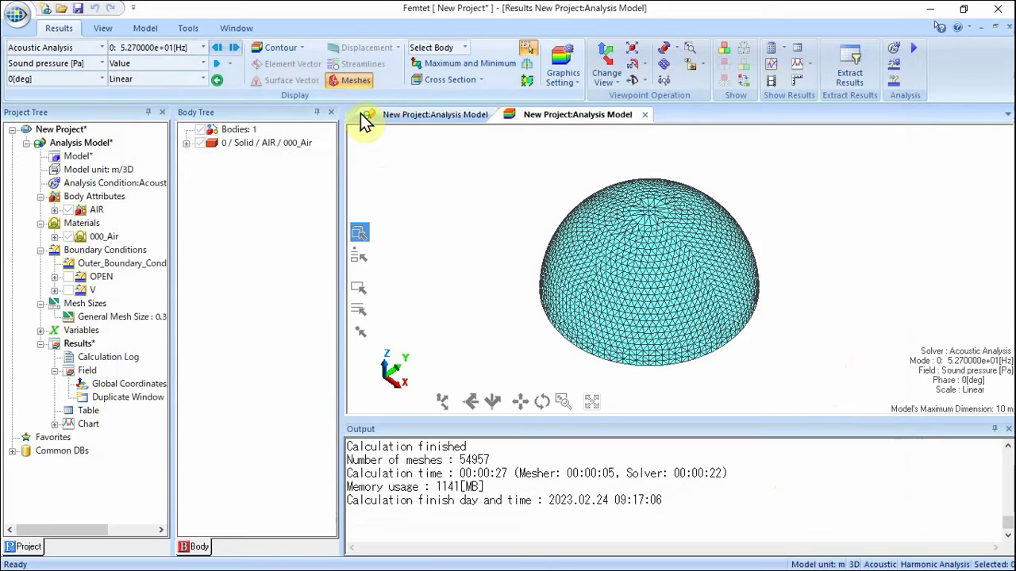
pyautogui.click(300, 49)
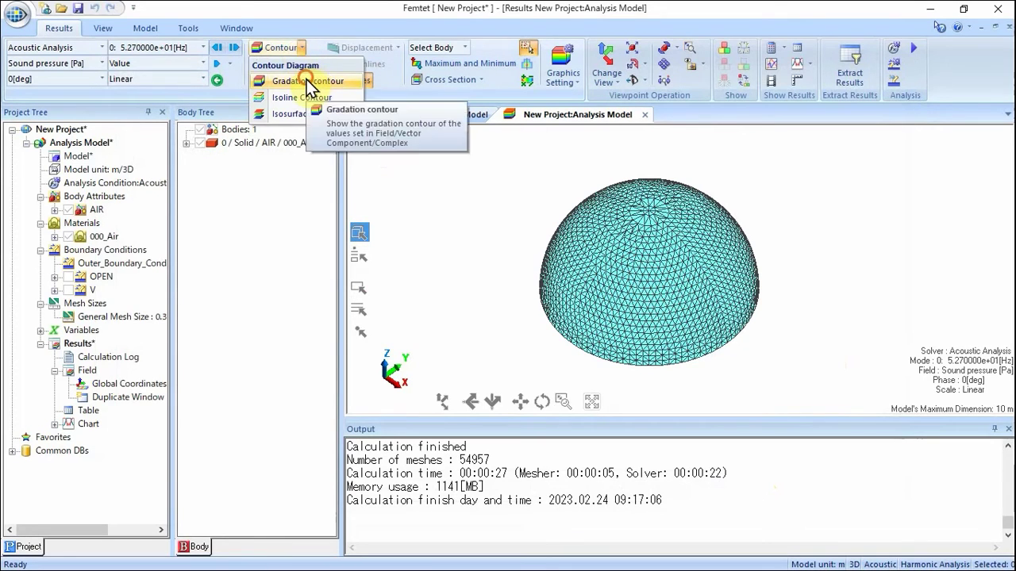
pyautogui.click(307, 81)
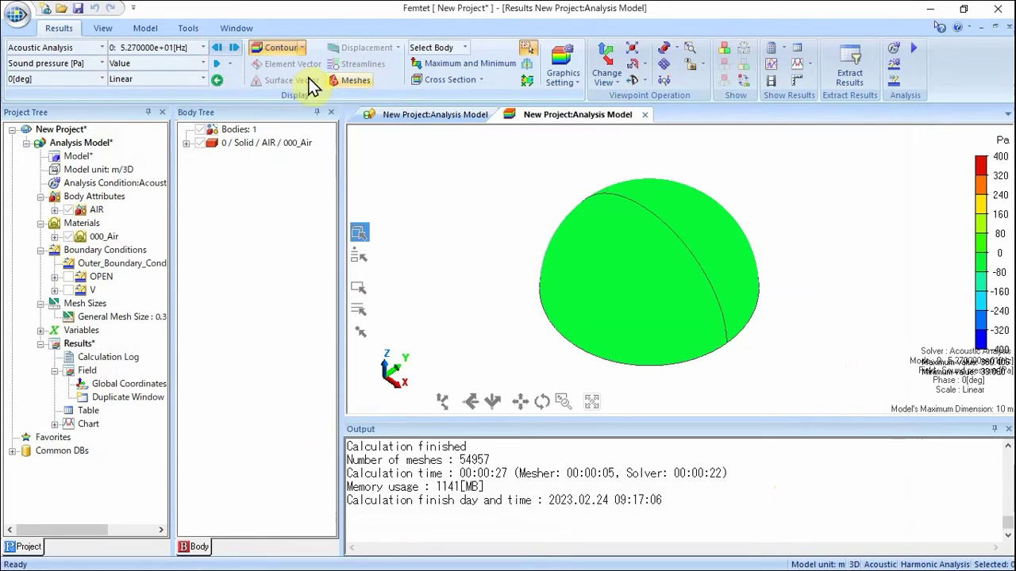
# Step: Cut the contour with a simple YZ-plane cross section at X = 0 m and show it in the Right View
pyautogui.click(429, 82)
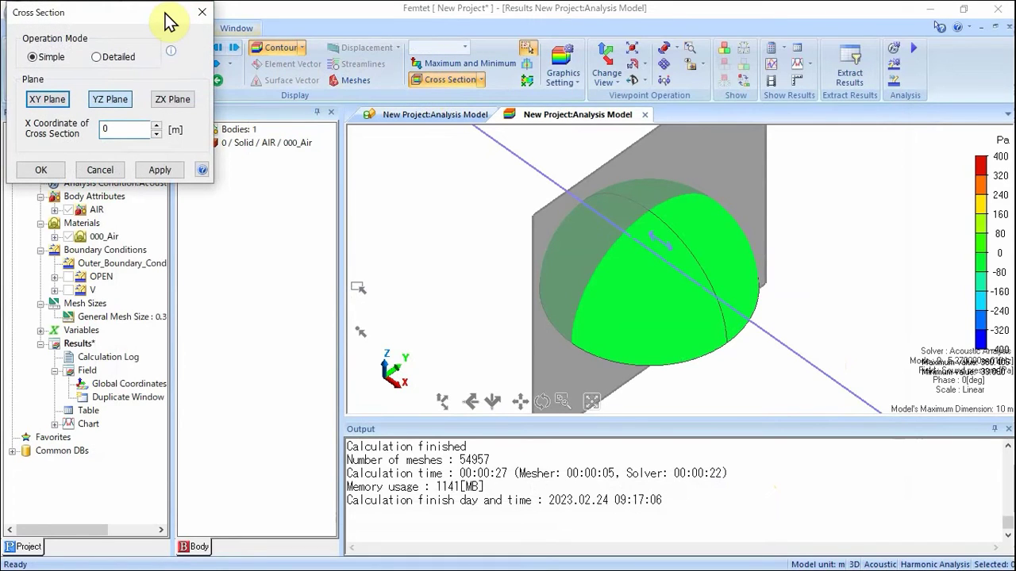
pyautogui.click(49, 57)
pyautogui.click(102, 103)
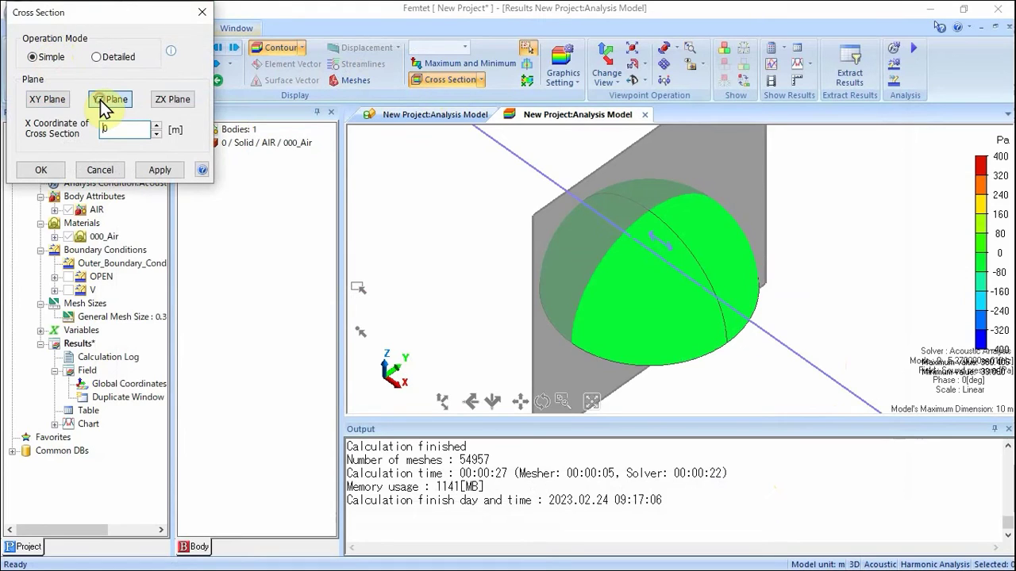
pyautogui.click(40, 170)
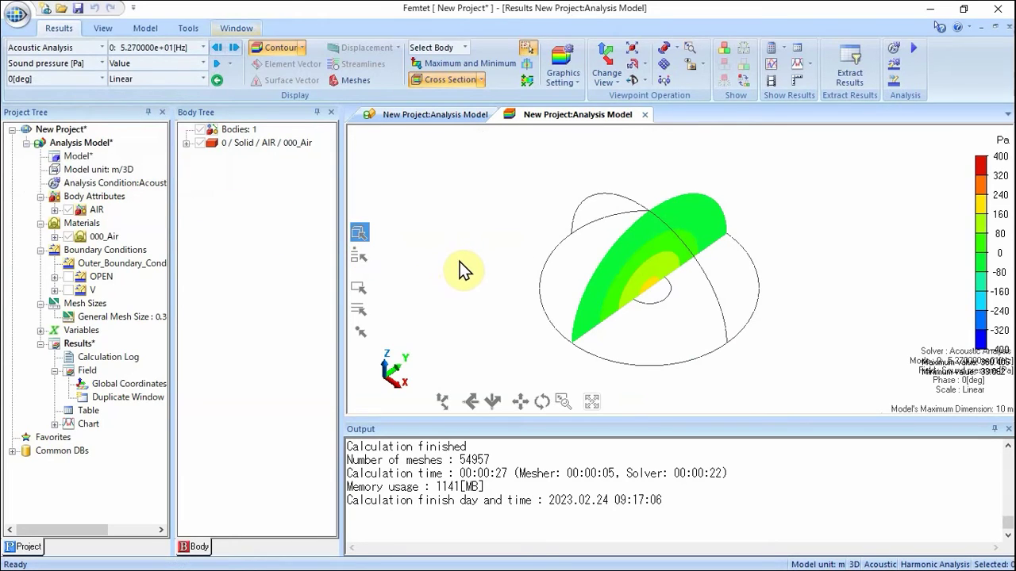
pyautogui.click(607, 83)
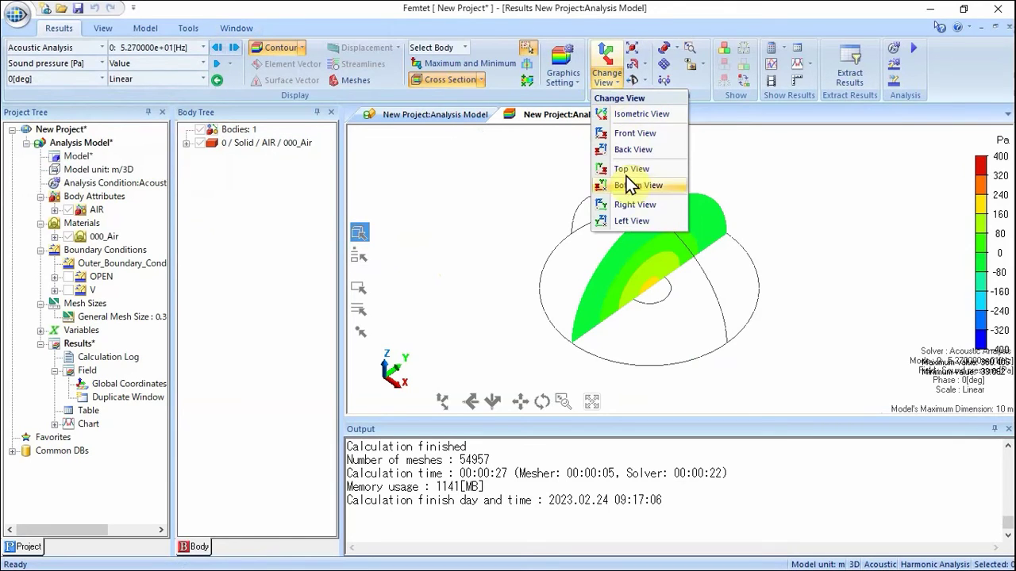
pyautogui.click(632, 204)
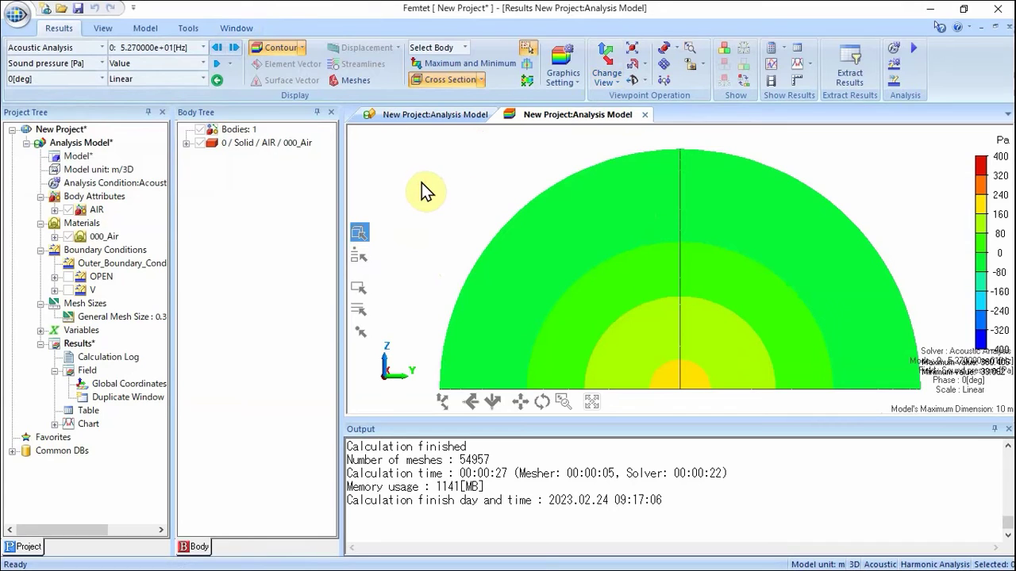
# Step: View the cross section's sound pressure contour at 158.1 Hz and at 263.5 Hz
pyautogui.click(204, 47)
pyautogui.click(190, 82)
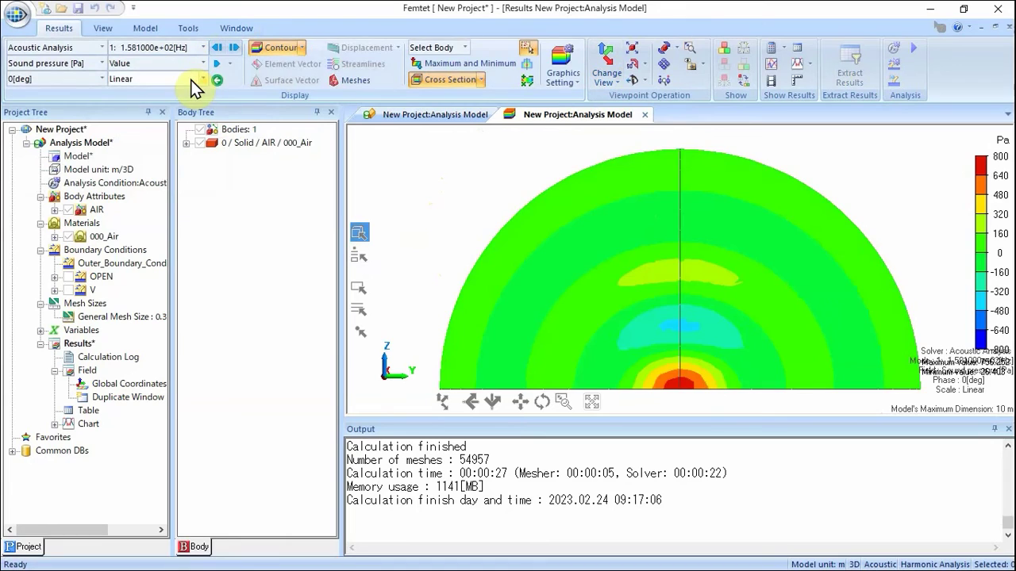
pyautogui.click(204, 47)
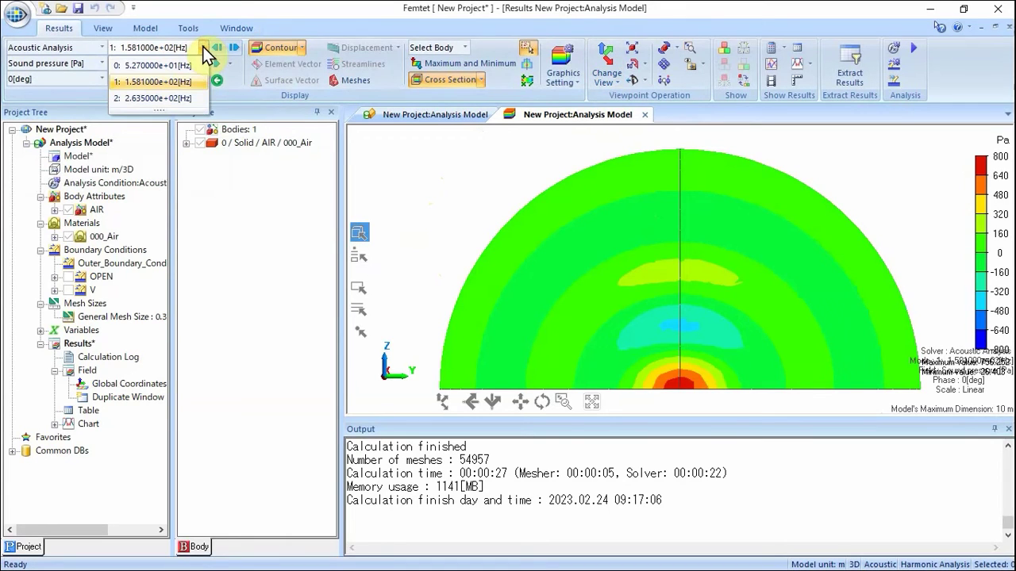
pyautogui.click(191, 95)
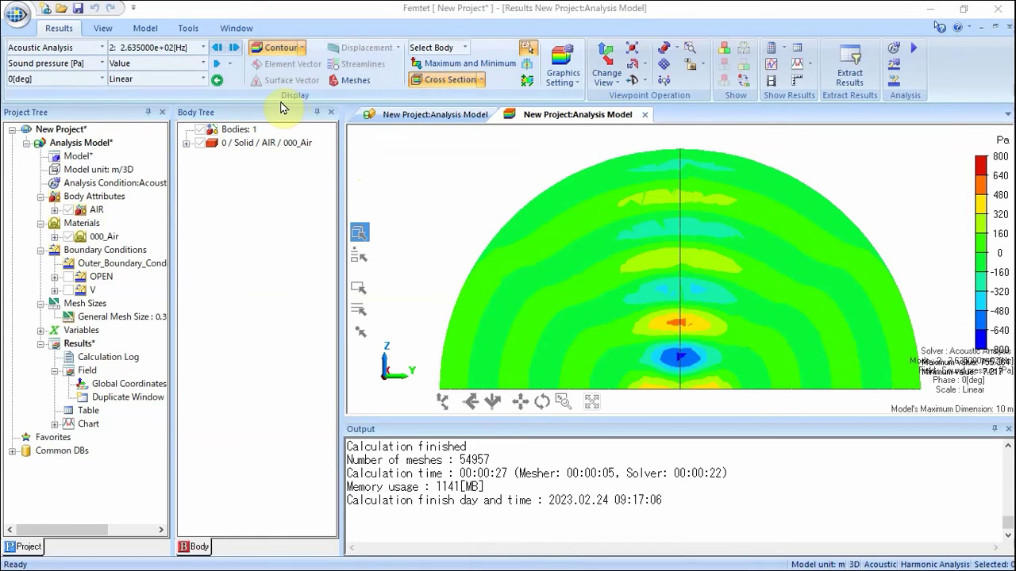
# Step: Play the 263.5 Hz sound pressure animation at normal speed with a 10-degree progress interval, and stop it
pyautogui.click(230, 68)
pyautogui.moveTo(268, 130)
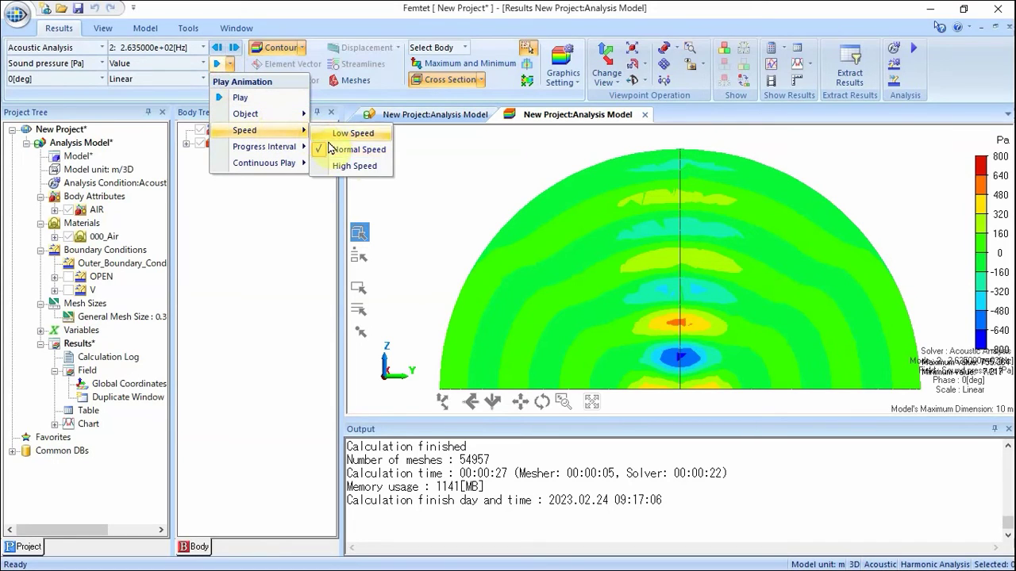
pyautogui.click(335, 151)
pyautogui.click(229, 64)
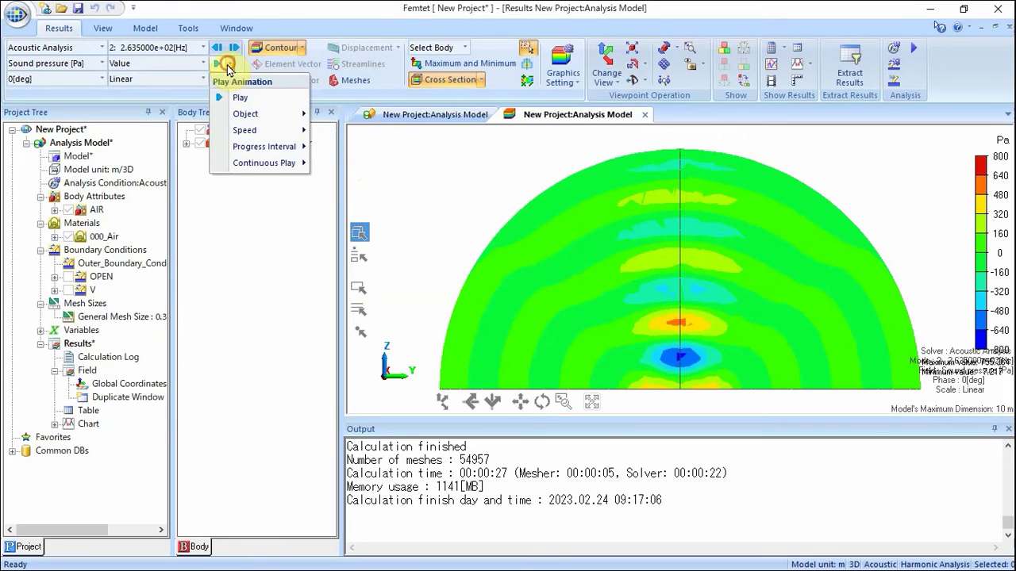
pyautogui.moveTo(270, 146)
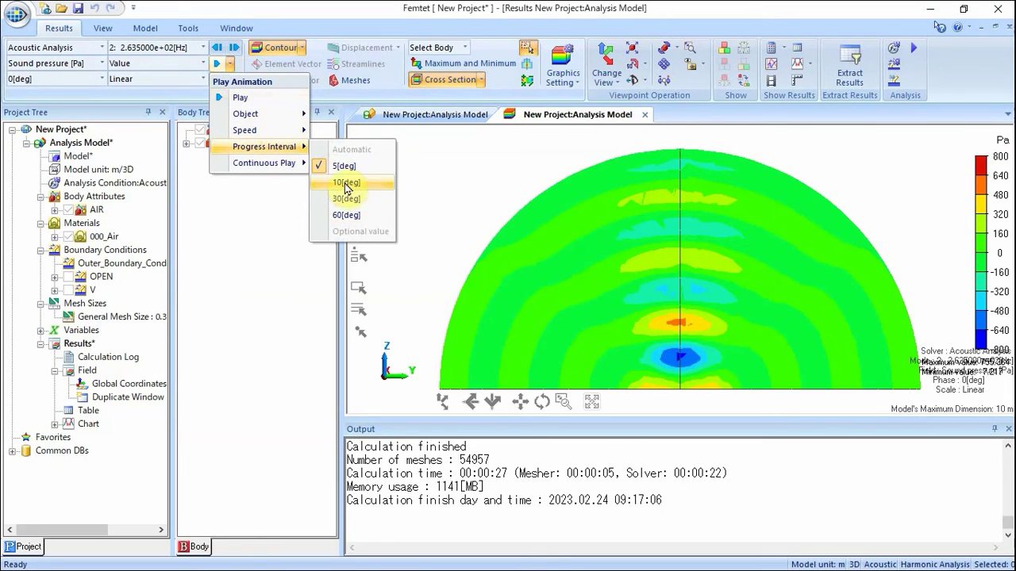
pyautogui.click(359, 199)
pyautogui.click(218, 61)
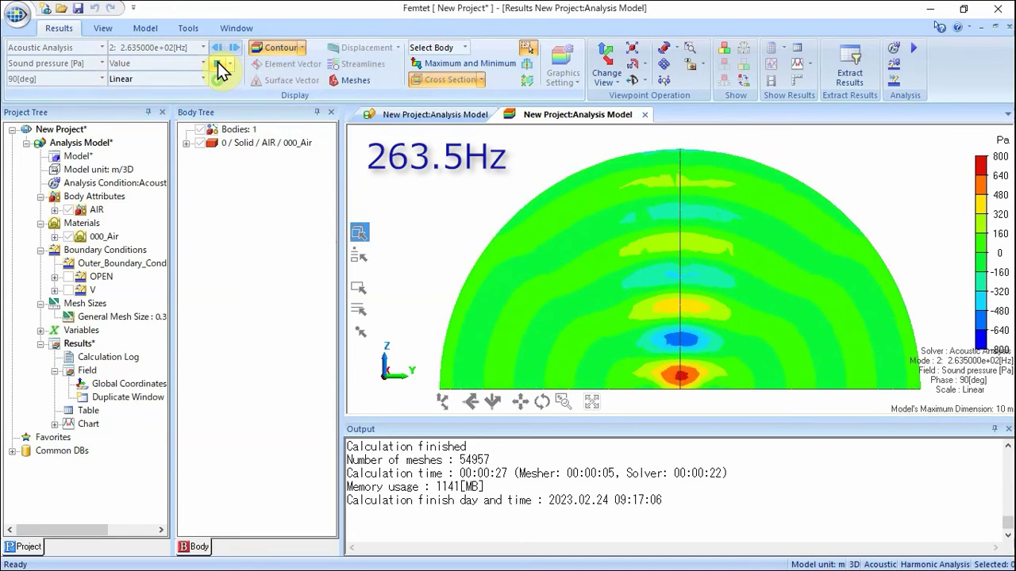
pyautogui.click(218, 62)
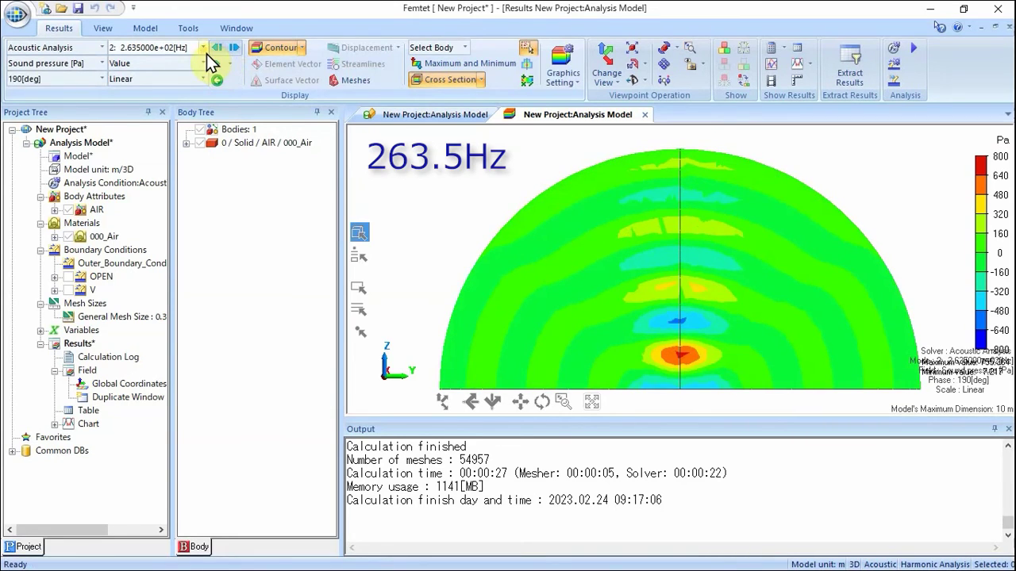
# Step: Play the cross section's sound pressure animation at 158.1 Hz and at 52.7 Hz, and stop it
pyautogui.click(204, 48)
pyautogui.click(194, 79)
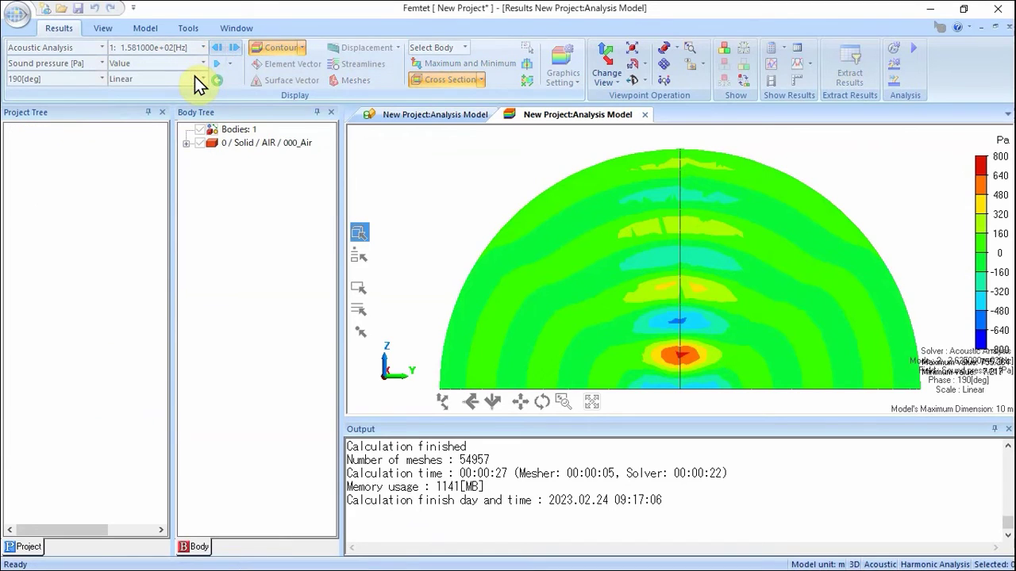
pyautogui.click(216, 65)
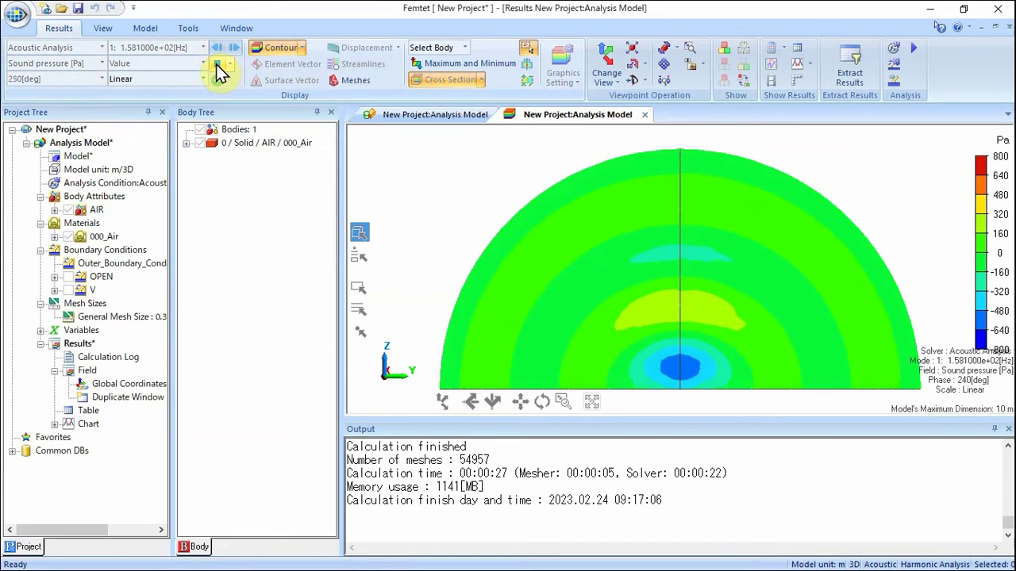
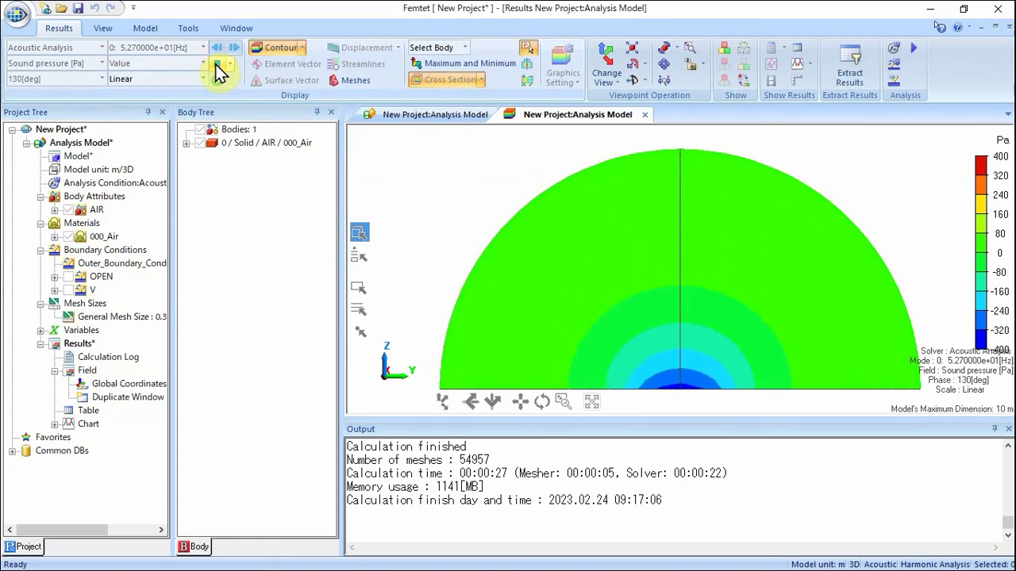
pyautogui.click(217, 65)
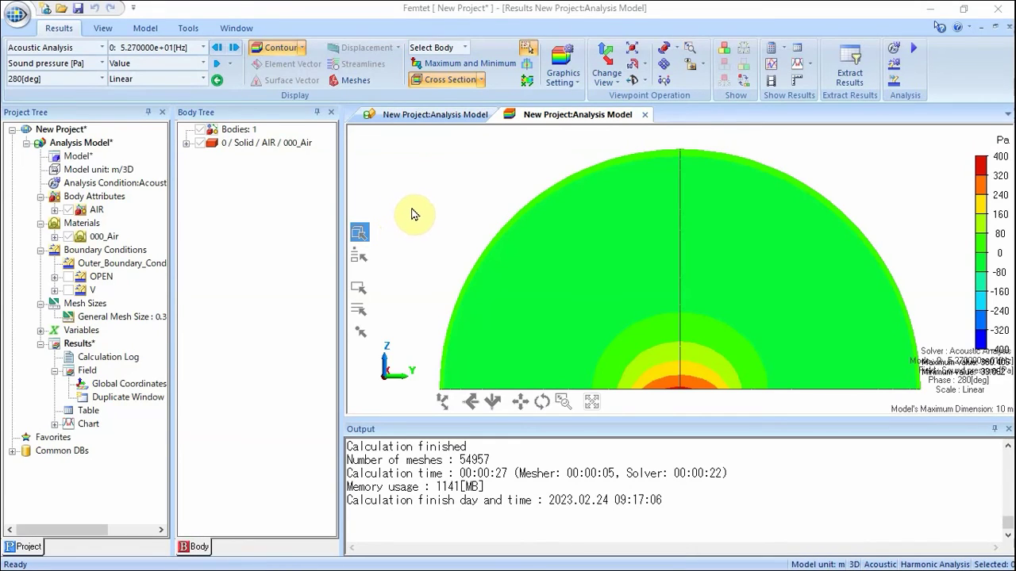
# Step: Open the Directivity Graph settings, set the observation point distance r to 100 m, and check the phi and theta ranges
pyautogui.click(809, 70)
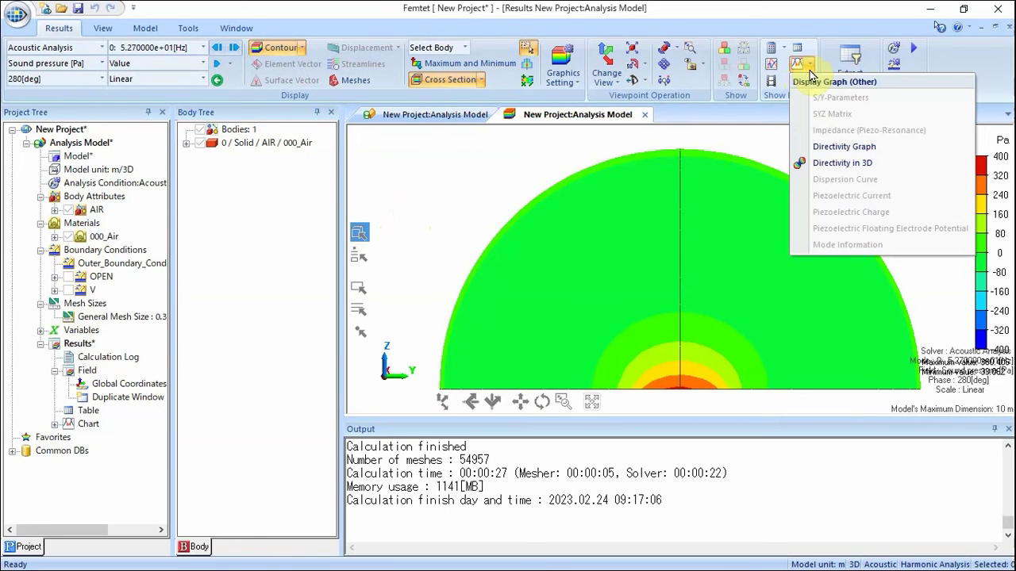
pyautogui.click(837, 147)
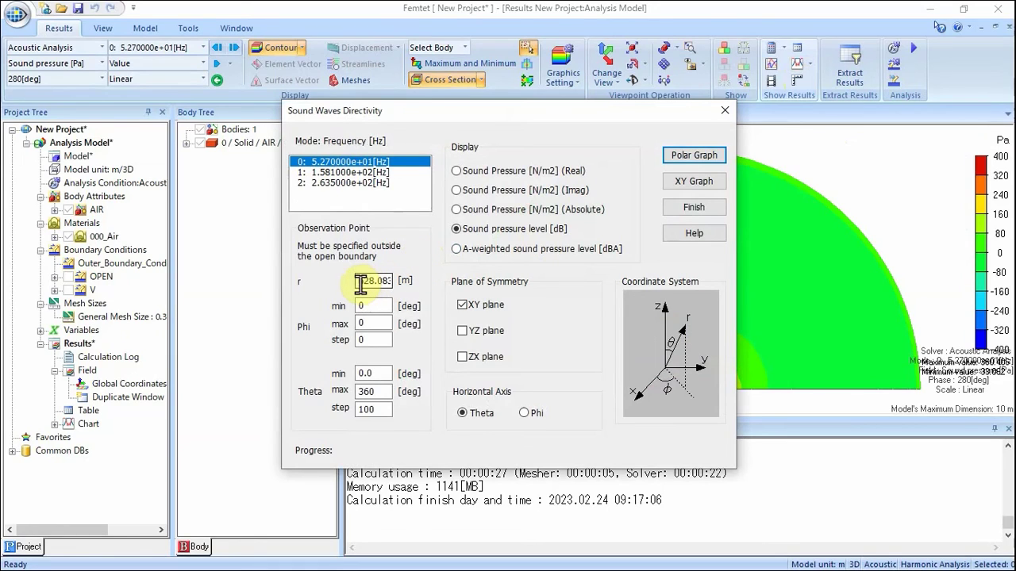
pyautogui.moveTo(357, 281); pyautogui.dragTo(413, 284)
pyautogui.write('100')
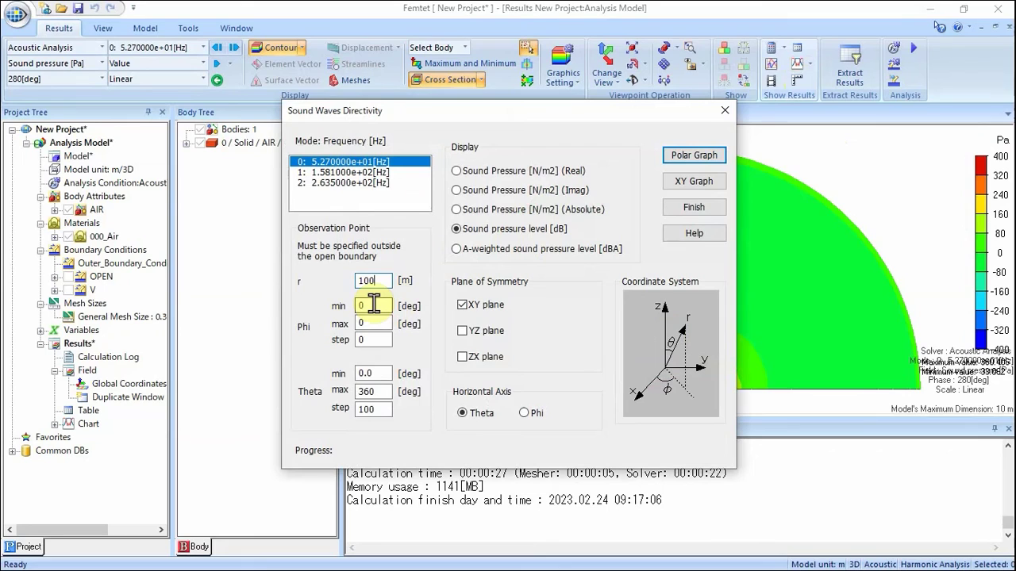
pyautogui.click(372, 339)
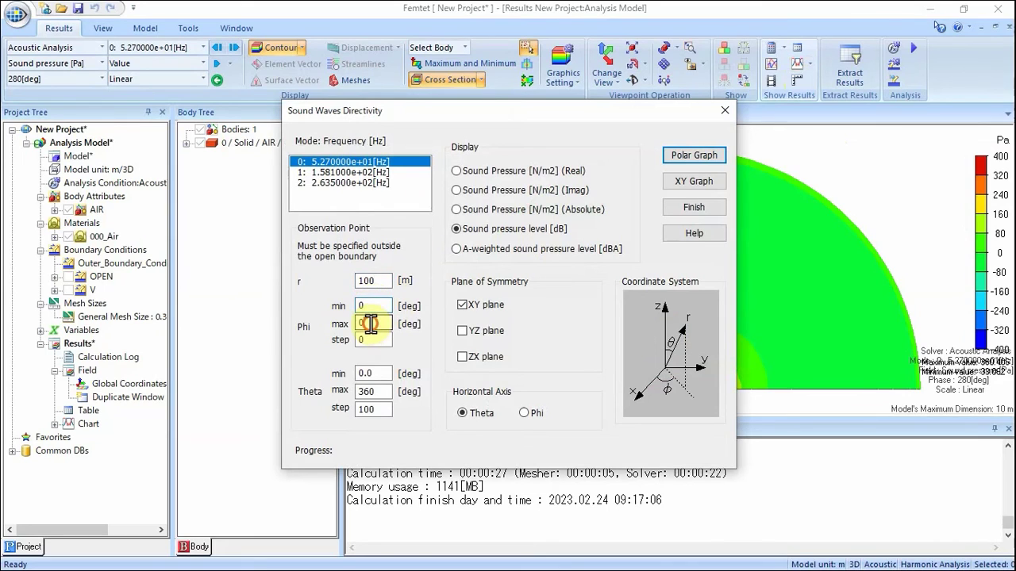
pyautogui.click(380, 372)
pyautogui.doubleClick(367, 392)
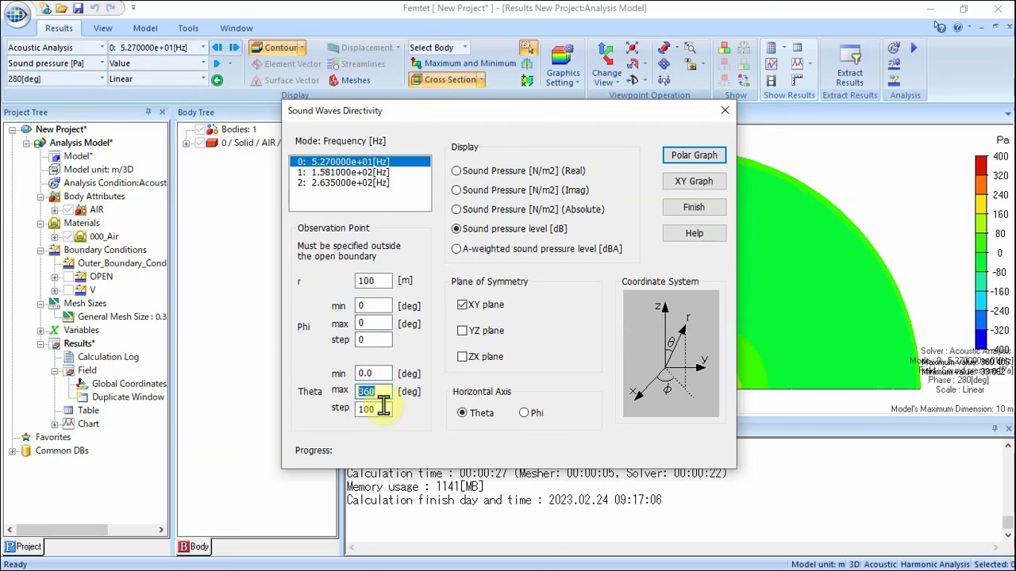
pyautogui.moveTo(379, 409); pyautogui.dragTo(348, 407)
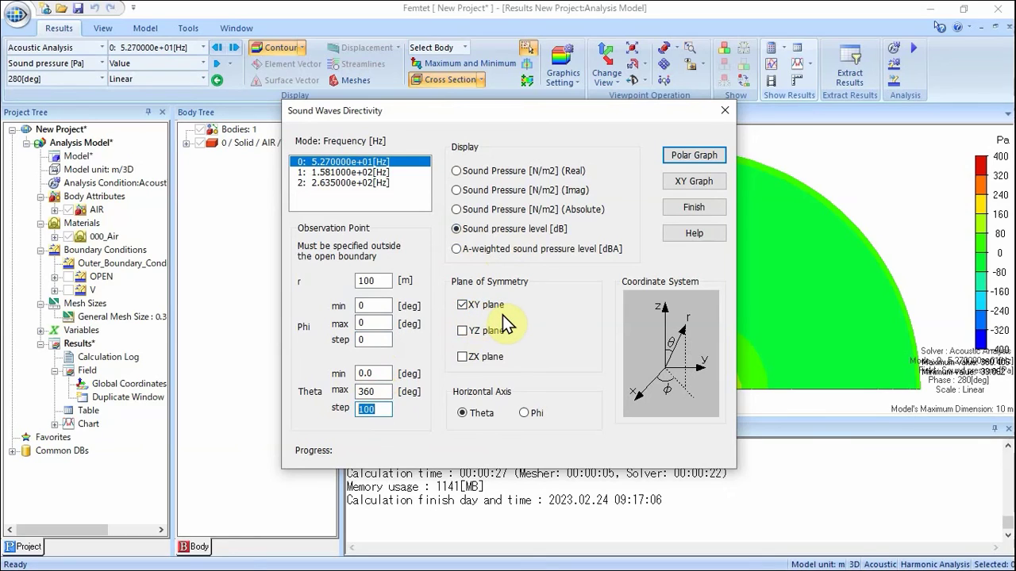
# Step: Plot the sound pressure level directivity of all three frequencies as a polar graph, view it enlarged, and close the graph and its settings
pyautogui.keyDown('shift'); pyautogui.click(384, 184); pyautogui.keyUp('shift')
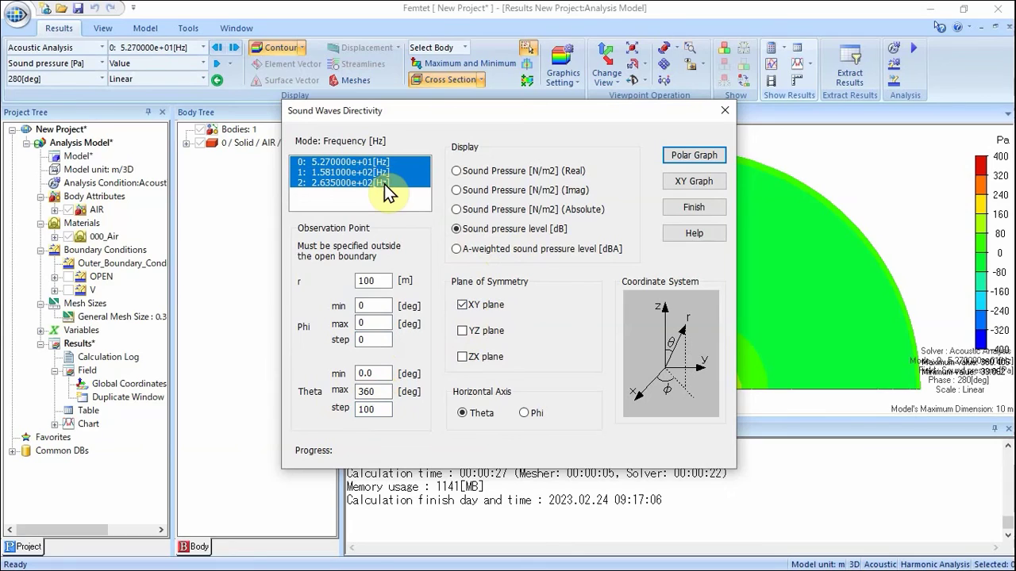
pyautogui.click(680, 154)
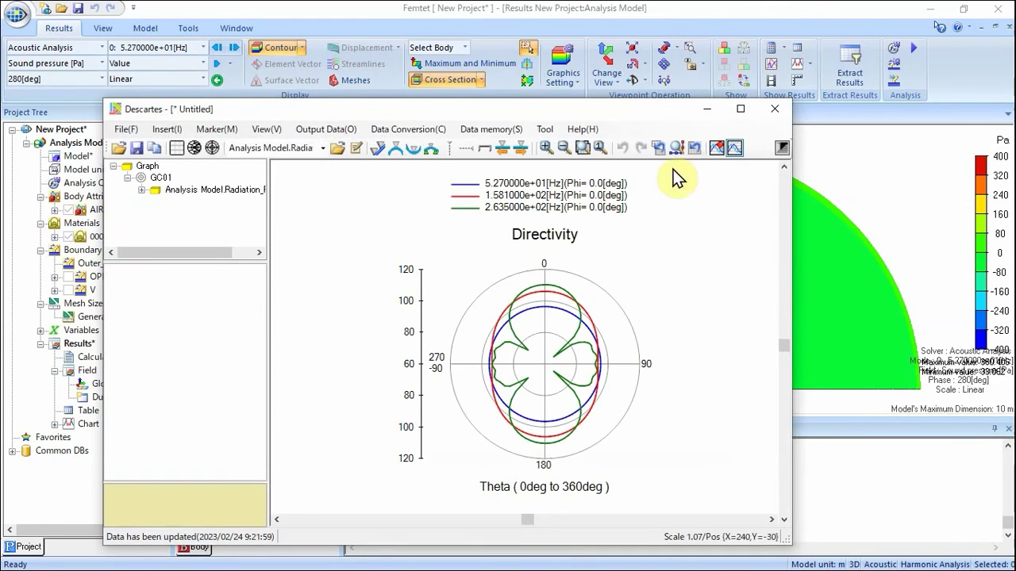
pyautogui.click(740, 109)
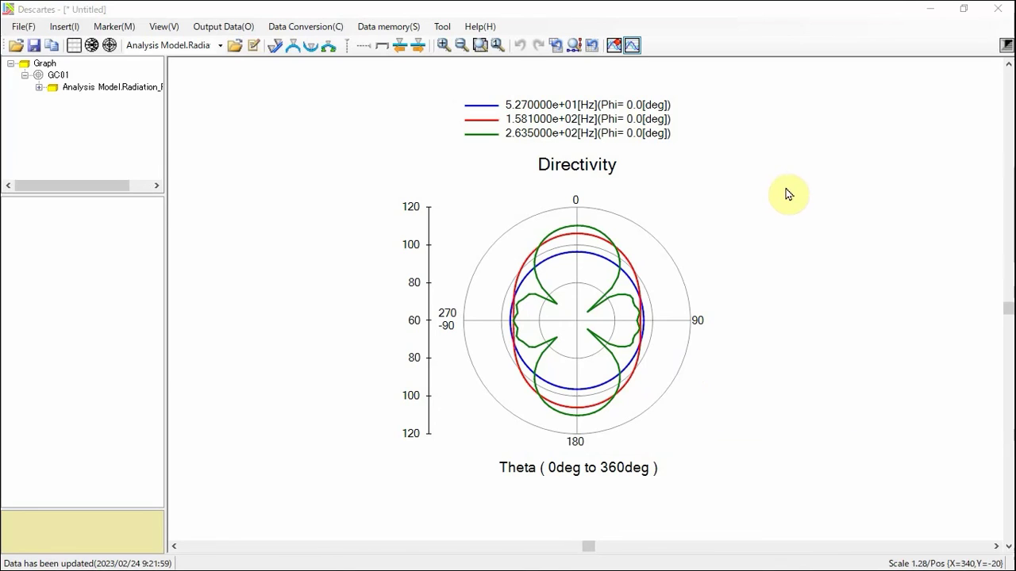
pyautogui.click(997, 13)
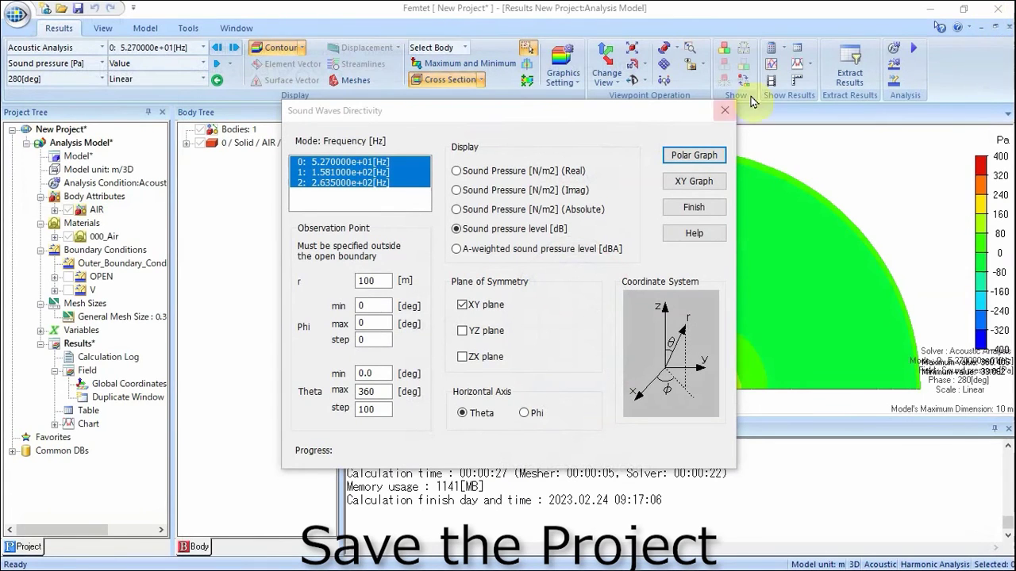
pyautogui.click(724, 110)
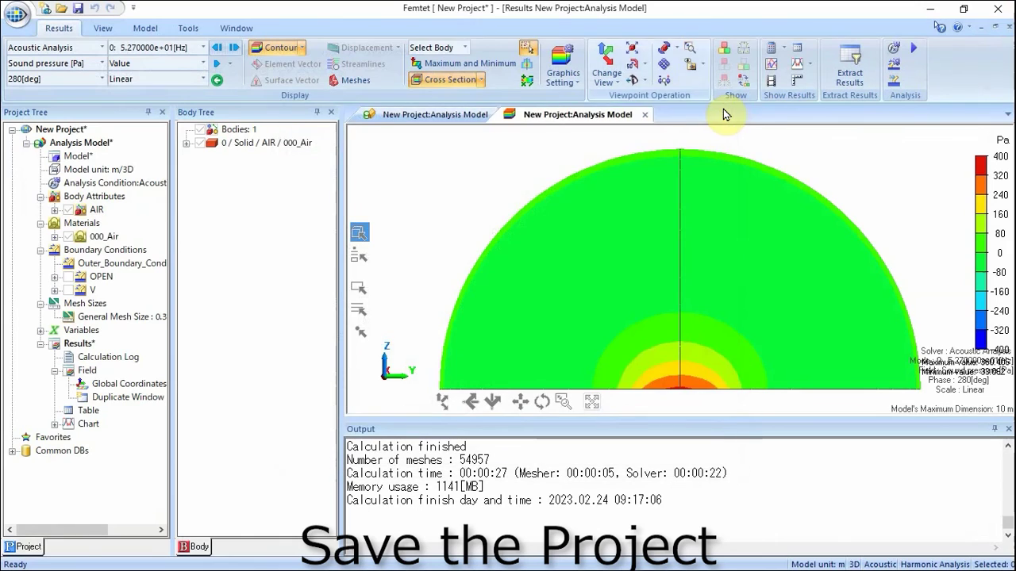
# Step: Save the project as a new project file
pyautogui.click(23, 14)
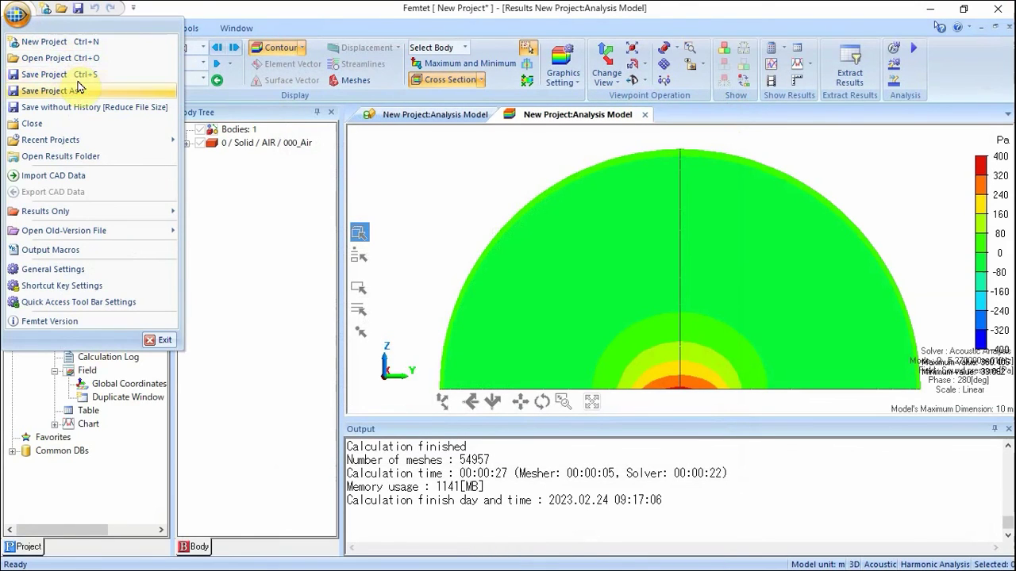
pyautogui.moveTo(80, 89)
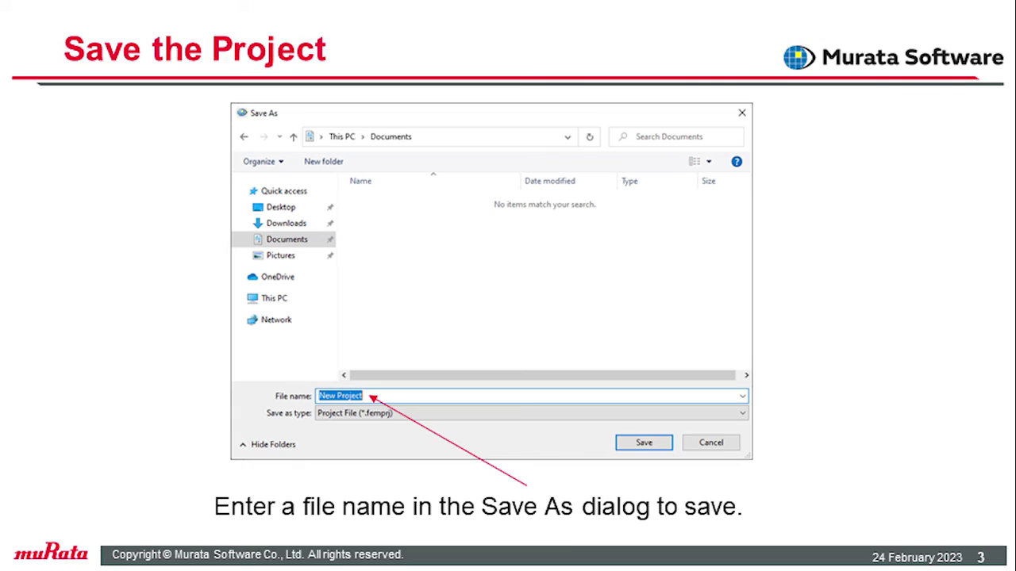